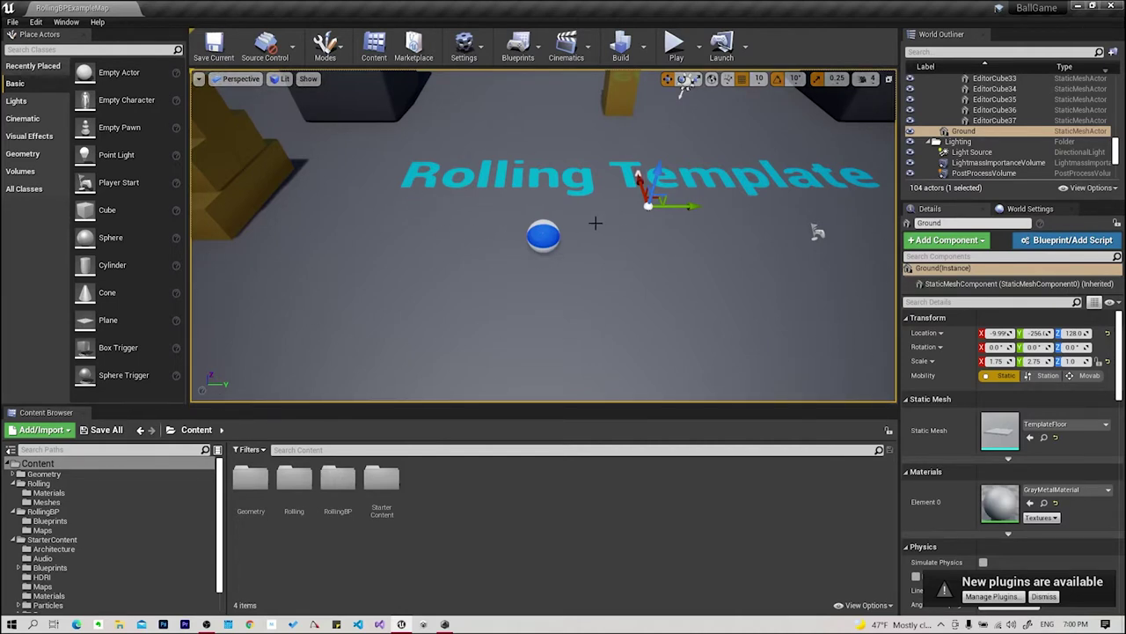
Tilt the viewport low, select the top yellow cube, and view the ball and dark cubes from several angles.
{"action": "right_click_drag", "start_coordinate": [461, 183], "coordinate": [456, 192]}
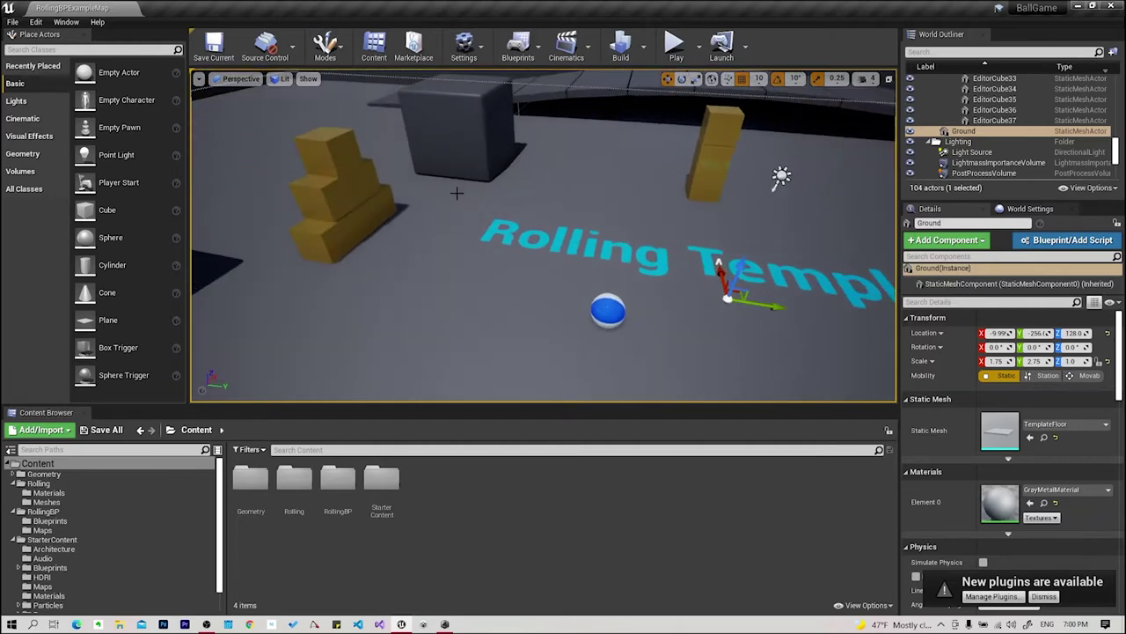
{"action": "left_click", "coordinate": [343, 159]}
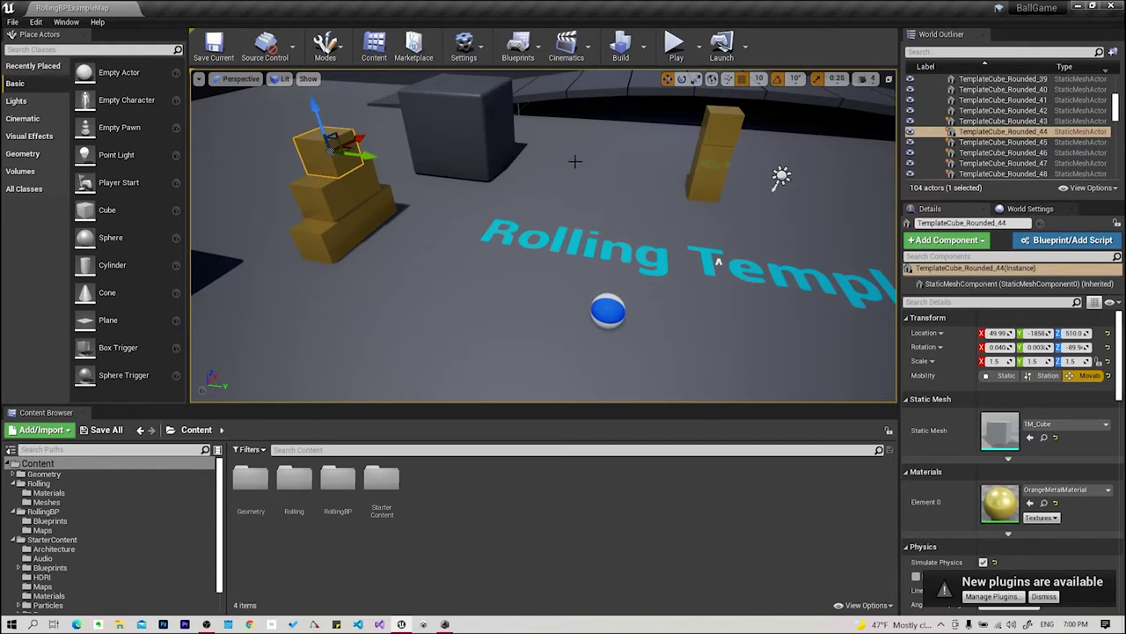
{"action": "right_click_drag", "start_coordinate": [563, 157], "coordinate": [465, 371]}
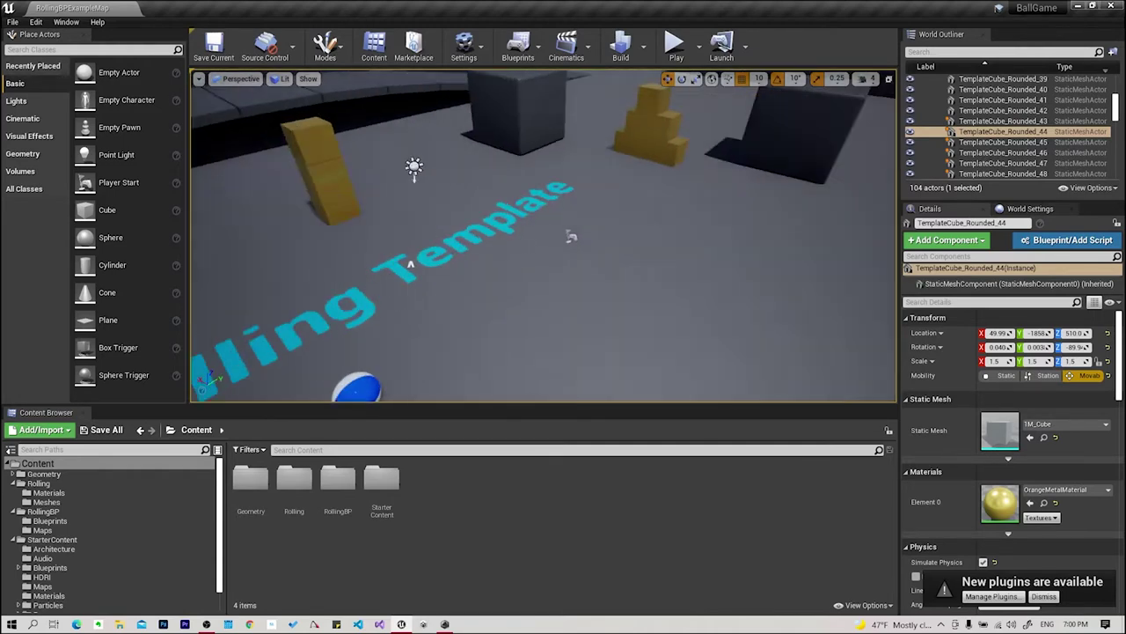
{"action": "mouse_move", "coordinate": [578, 112]}
{"action": "left_mouse_down"}
{"action": "mouse_move", "coordinate": [658, 271]}
{"action": "mouse_move", "coordinate": [537, 215]}
{"action": "mouse_move", "coordinate": [528, 223]}
{"action": "left_mouse_up"}
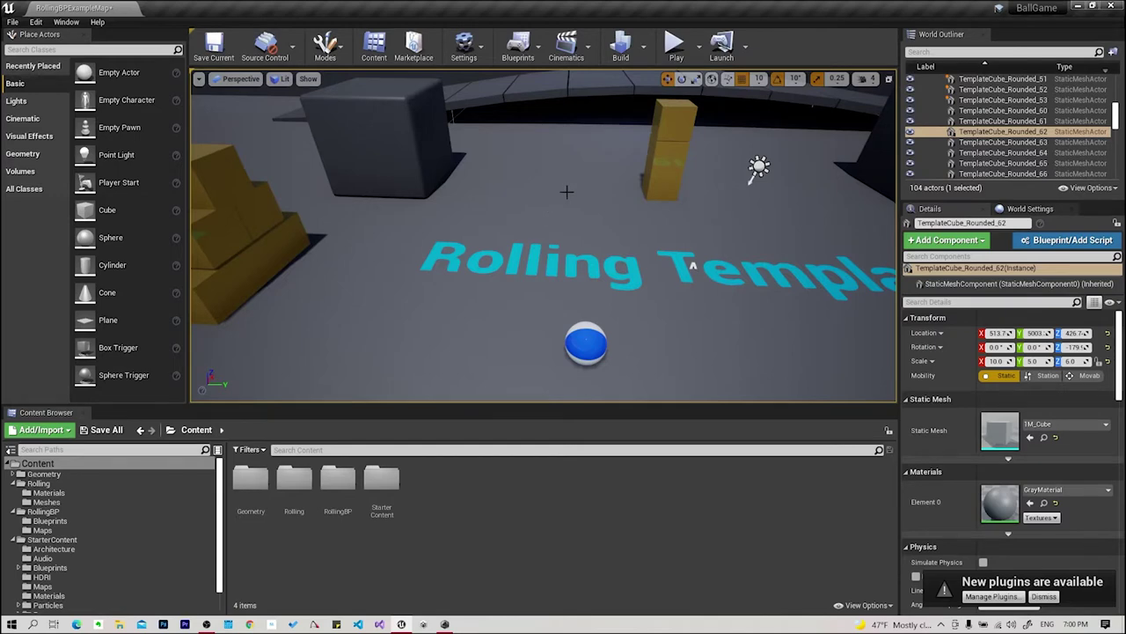
{"action": "mouse_move", "coordinate": [693, 266]}
{"action": "right_mouse_down"}
{"action": "mouse_move", "coordinate": [892, 296]}
{"action": "mouse_move", "coordinate": [685, 371]}
{"action": "right_mouse_up"}
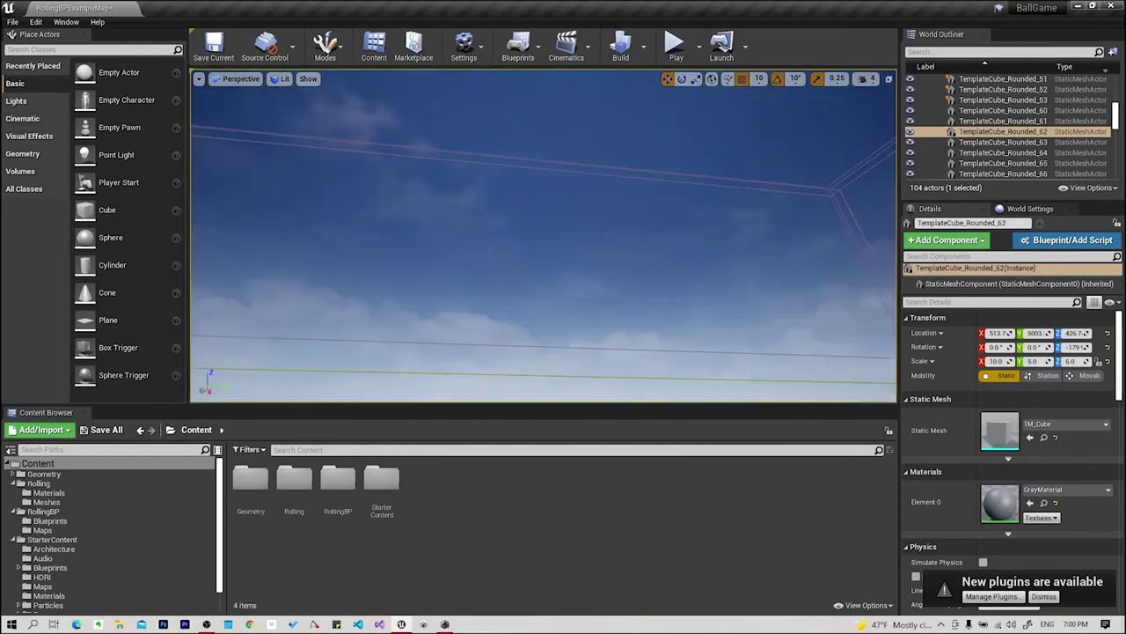
{"action": "mouse_move", "coordinate": [685, 370]}
{"action": "right_mouse_down"}
{"action": "mouse_move", "coordinate": [669, 264]}
{"action": "mouse_move", "coordinate": [650, 283]}
{"action": "right_mouse_up"}
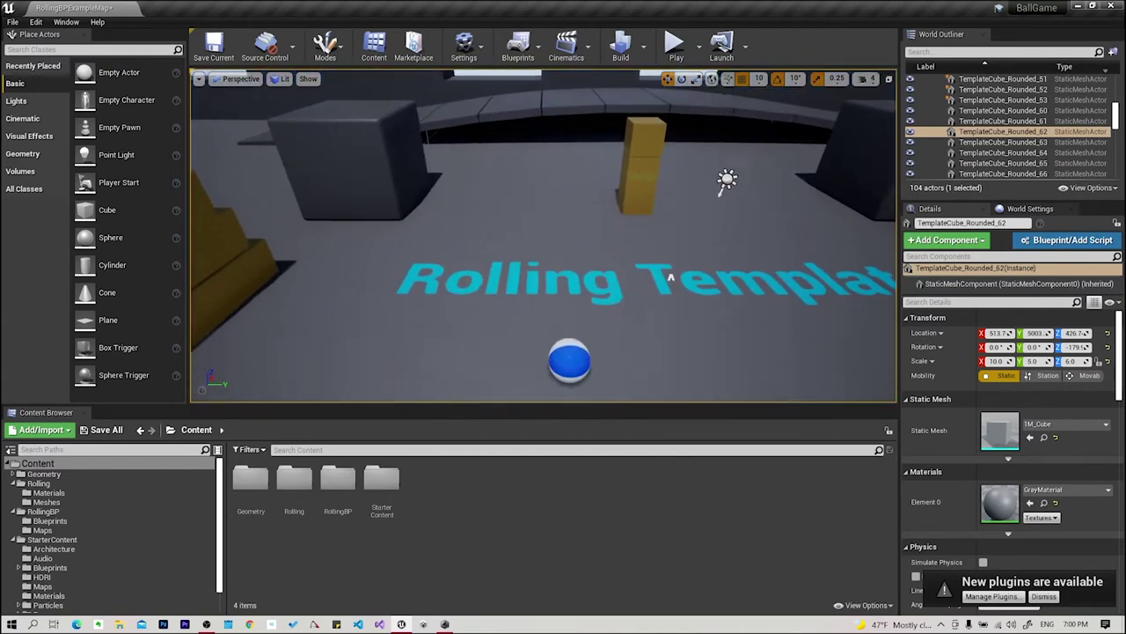
Fly past the ball, 'Rolling Template' floor text, yellow pillar and stepped block toward the back wall.
{"action": "mouse_move", "coordinate": [649, 283]}
{"action": "right_mouse_down"}
{"action": "mouse_move", "coordinate": [753, 78]}
{"action": "mouse_move", "coordinate": [713, 218]}
{"action": "right_mouse_up"}
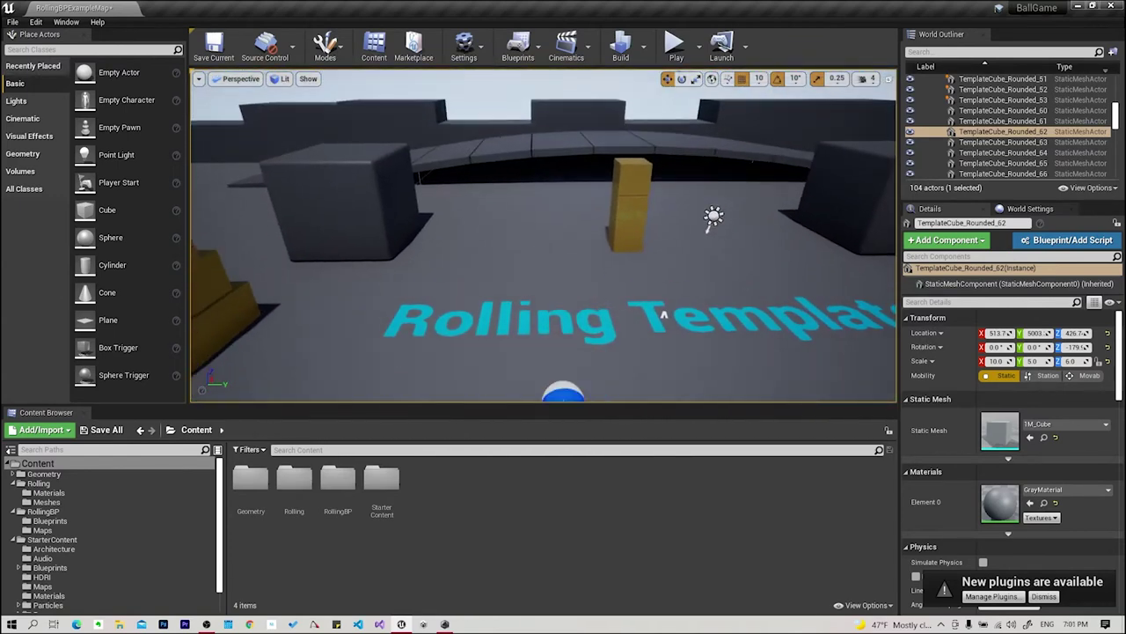
{"action": "right_click_drag", "start_coordinate": [663, 314], "coordinate": [632, 237]}
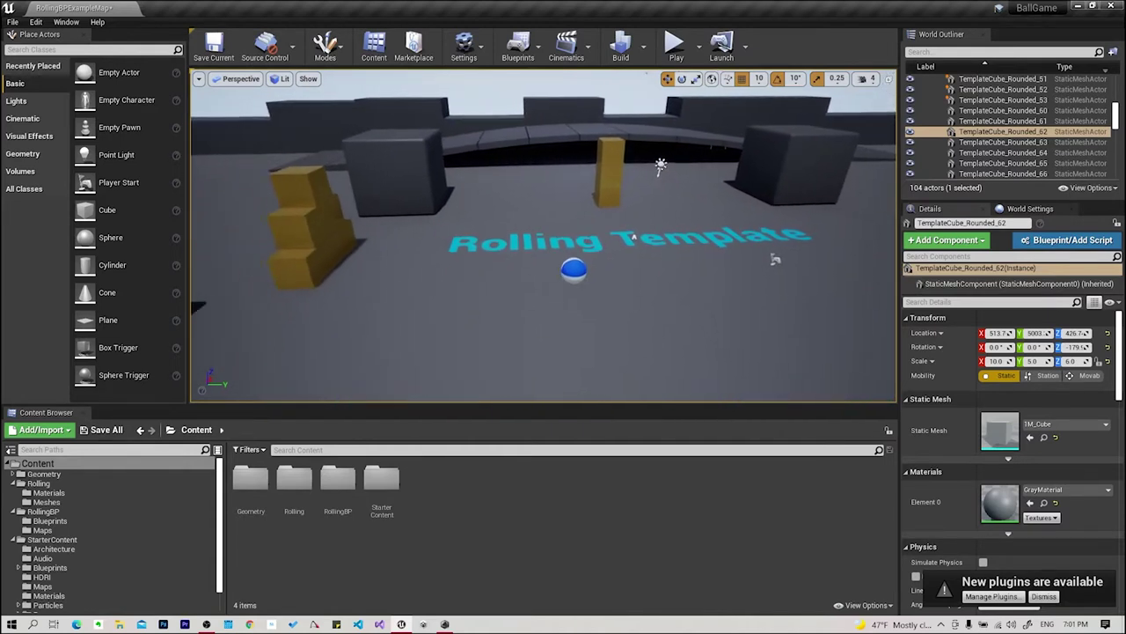
{"action": "right_click_drag", "start_coordinate": [656, 236], "coordinate": [660, 242]}
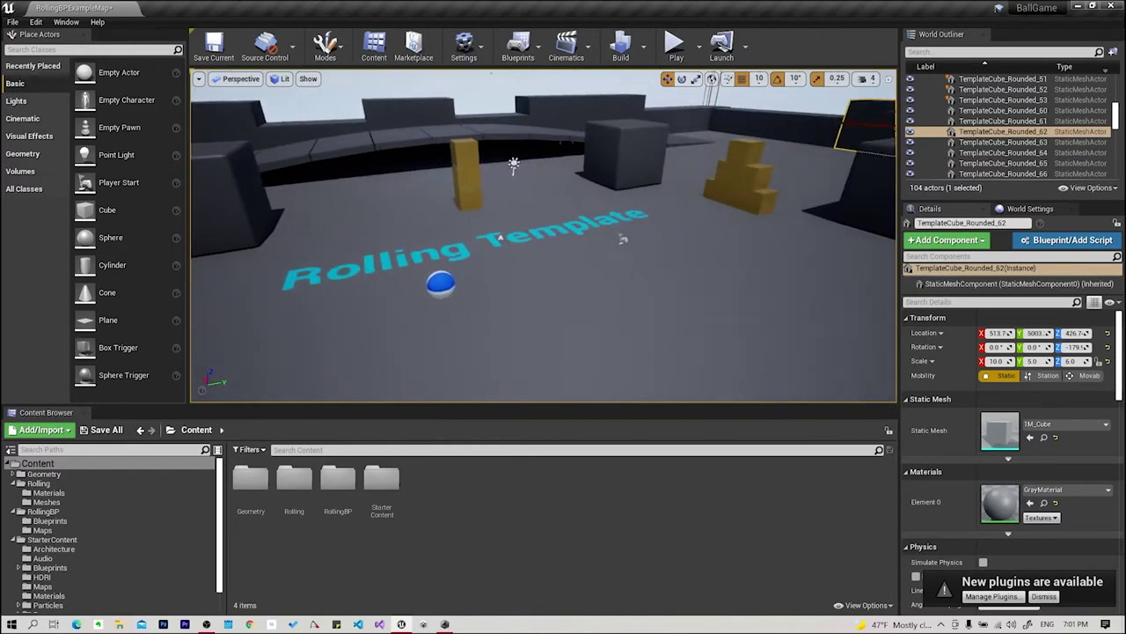
{"action": "mouse_move", "coordinate": [660, 242]}
{"action": "right_mouse_down"}
{"action": "mouse_move", "coordinate": [651, 170]}
{"action": "mouse_move", "coordinate": [676, 170]}
{"action": "mouse_move", "coordinate": [616, 176]}
{"action": "mouse_move", "coordinate": [794, 283]}
{"action": "right_mouse_up"}
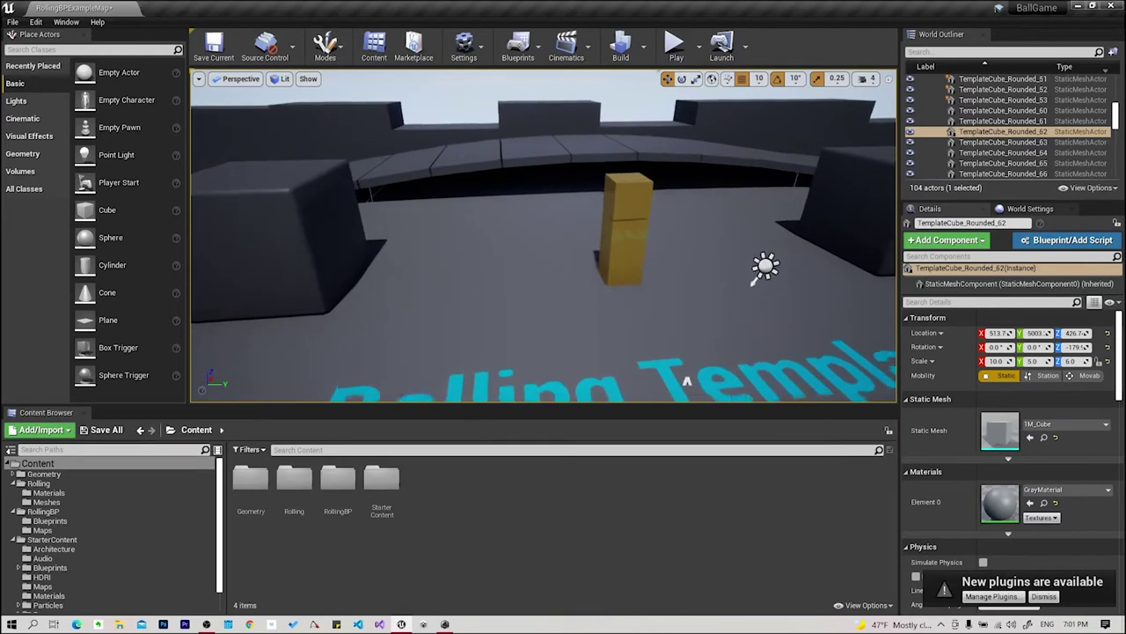
{"action": "right_click_drag", "start_coordinate": [682, 380], "coordinate": [694, 278]}
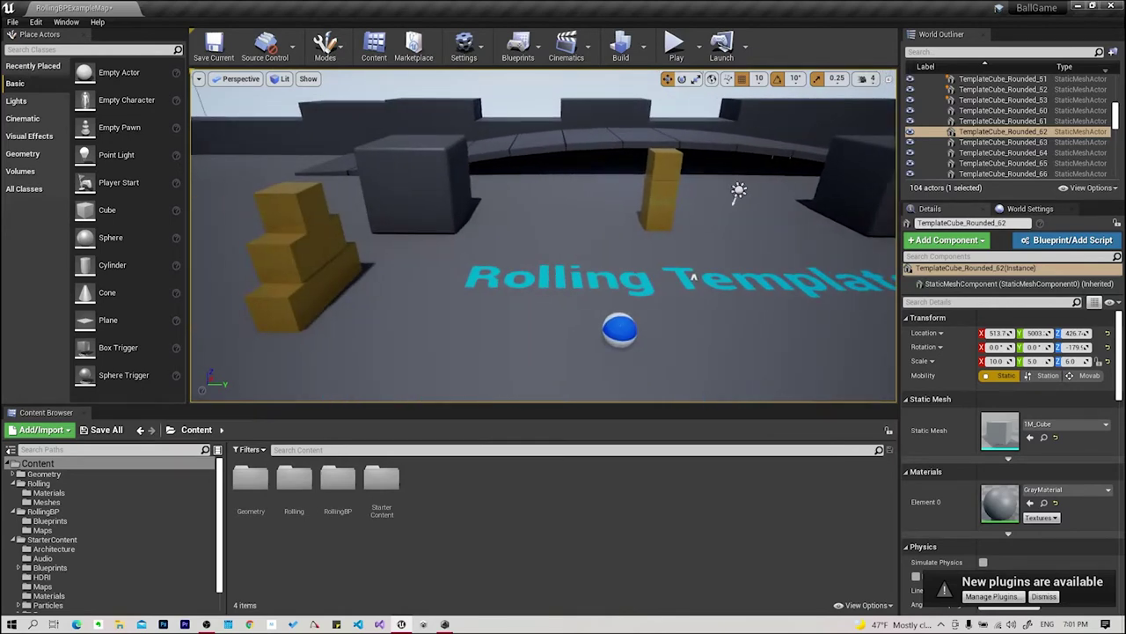
{"action": "mouse_move", "coordinate": [693, 278]}
{"action": "right_mouse_down"}
{"action": "mouse_move", "coordinate": [674, 380]}
{"action": "mouse_move", "coordinate": [880, 343]}
{"action": "right_mouse_up"}
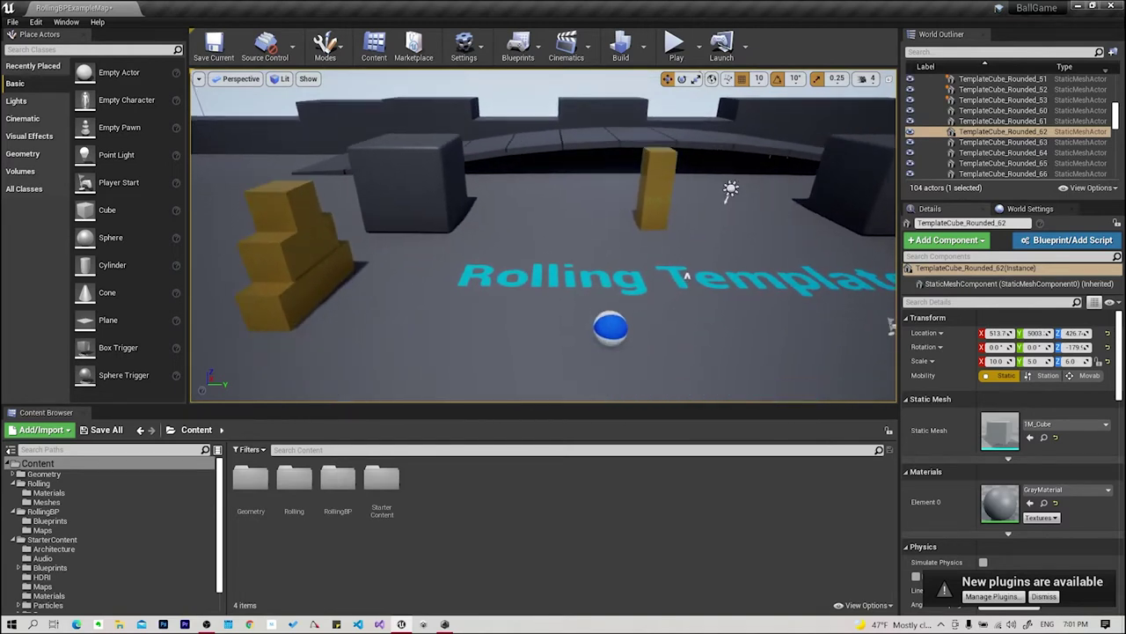
{"action": "mouse_move", "coordinate": [880, 343]}
{"action": "right_mouse_down"}
{"action": "mouse_move", "coordinate": [247, 350]}
{"action": "mouse_move", "coordinate": [865, 245]}
{"action": "mouse_move", "coordinate": [343, 231]}
{"action": "mouse_move", "coordinate": [865, 236]}
{"action": "mouse_move", "coordinate": [574, 161]}
{"action": "right_mouse_up"}
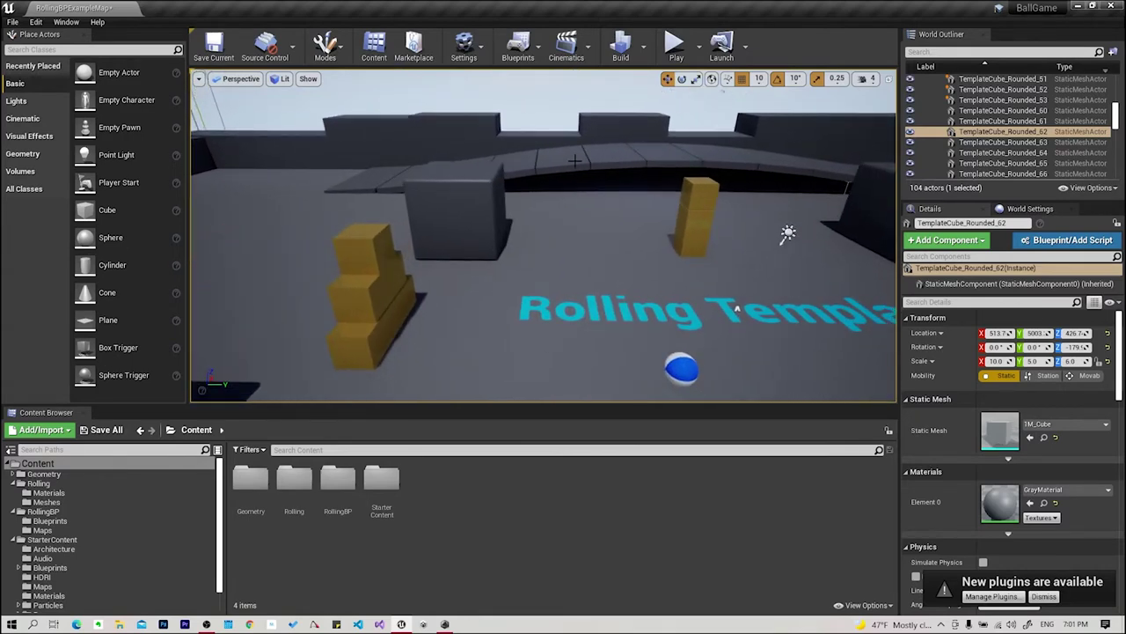
Fly closer to the yellow blocks and across the arena, then select the sky sphere.
{"action": "right_click_drag", "start_coordinate": [663, 224], "coordinate": [644, 228]}
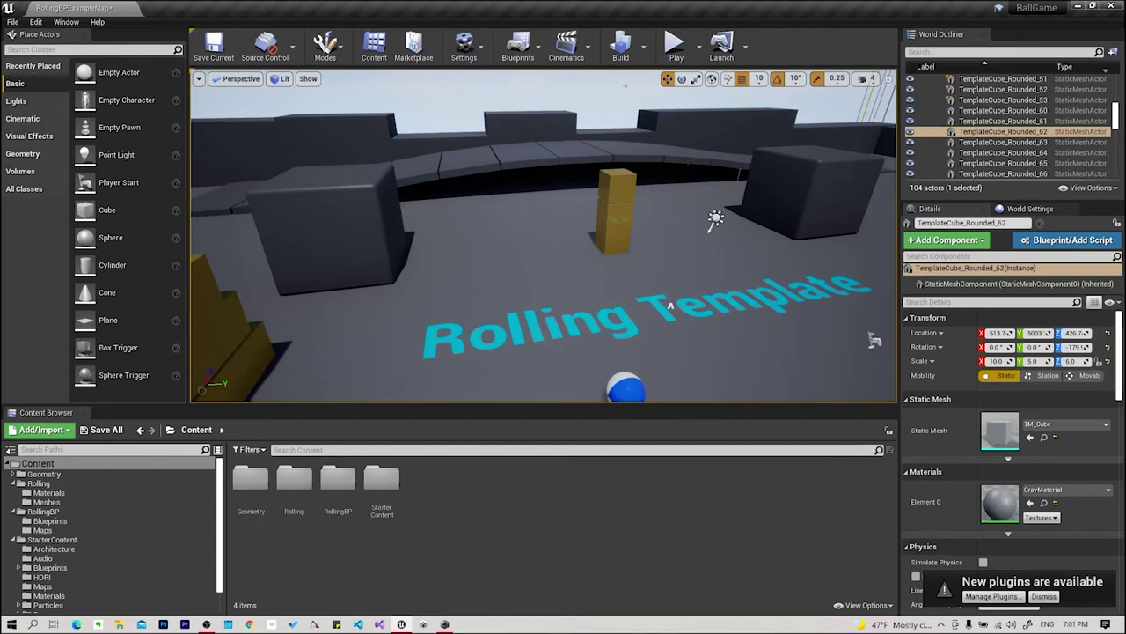
{"action": "right_click_drag", "start_coordinate": [644, 228], "coordinate": [644, 228]}
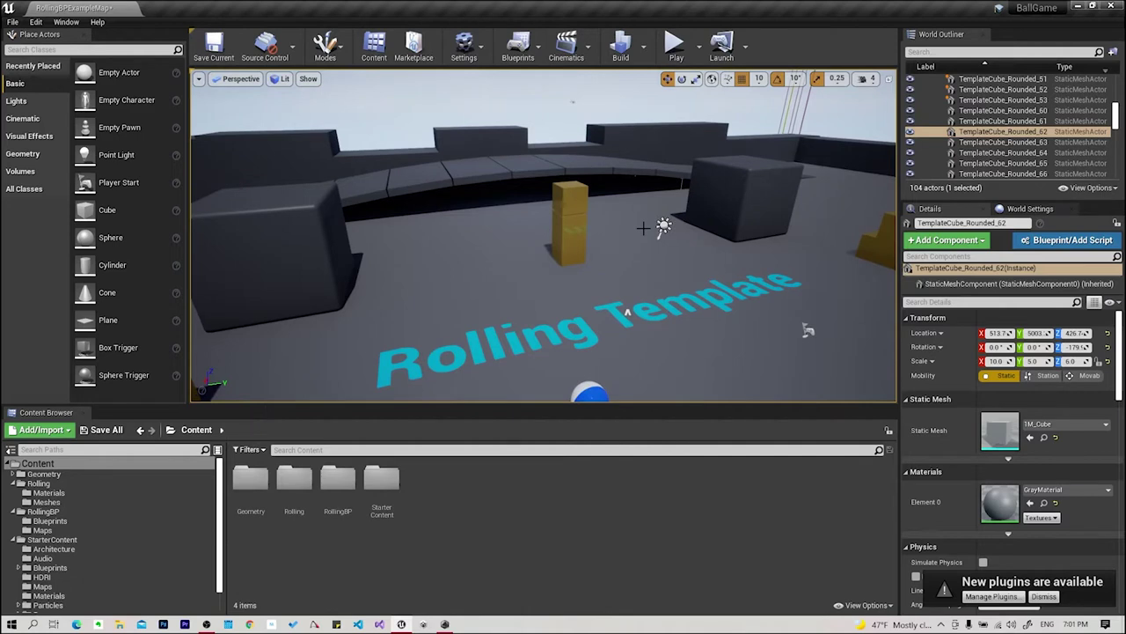
{"action": "right_click_drag", "start_coordinate": [644, 228], "coordinate": [644, 228]}
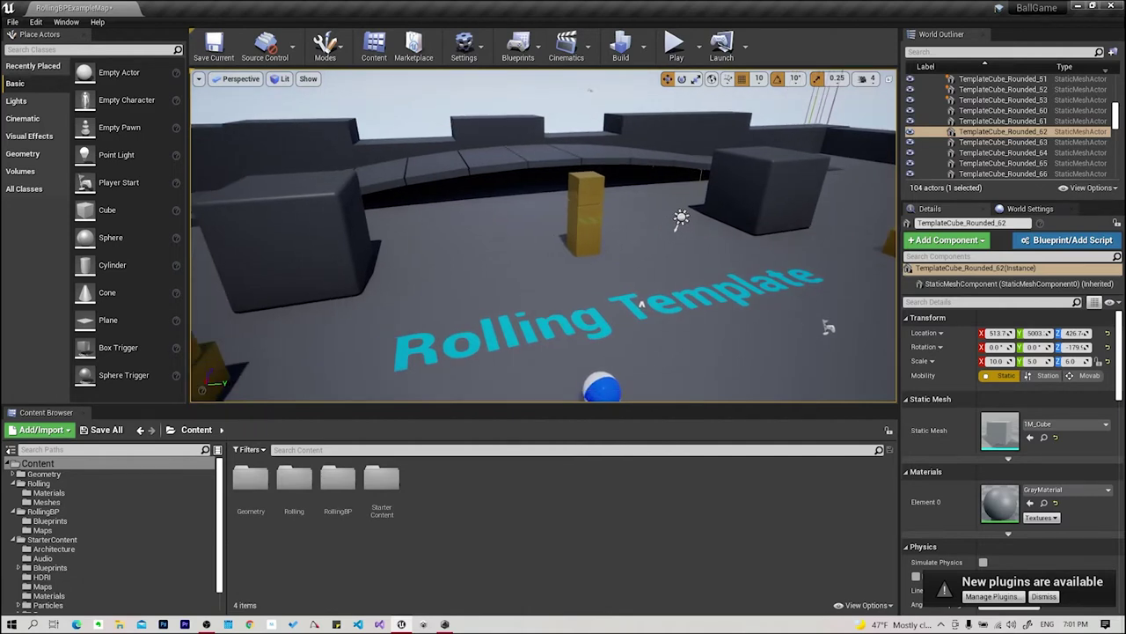
{"action": "right_click_drag", "start_coordinate": [645, 228], "coordinate": [644, 228]}
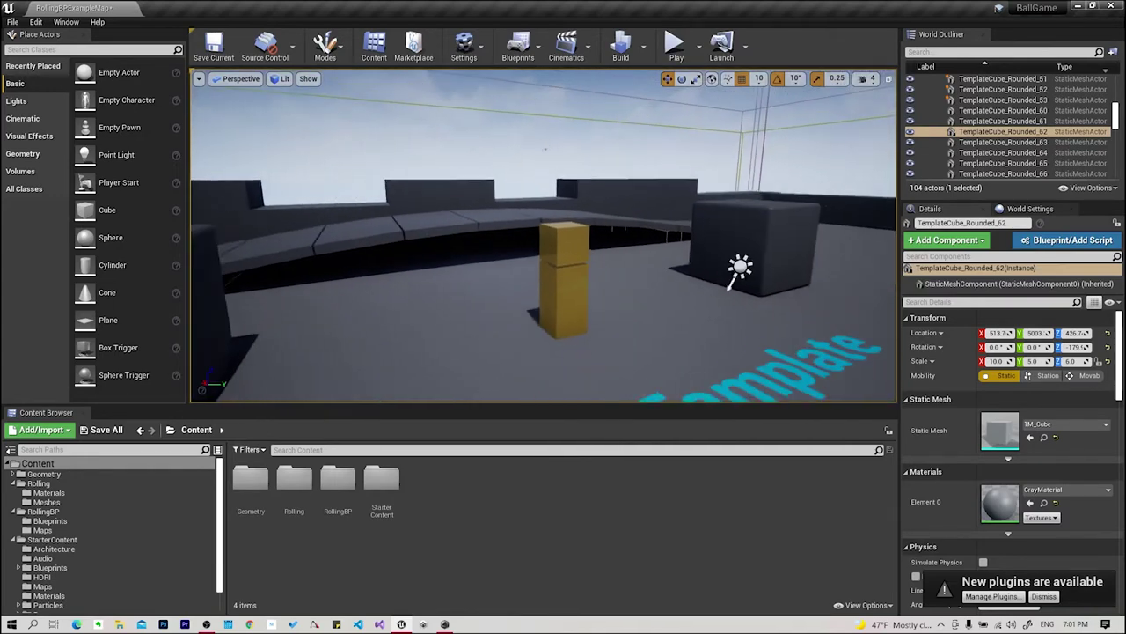
{"action": "right_click_drag", "start_coordinate": [644, 228], "coordinate": [644, 228]}
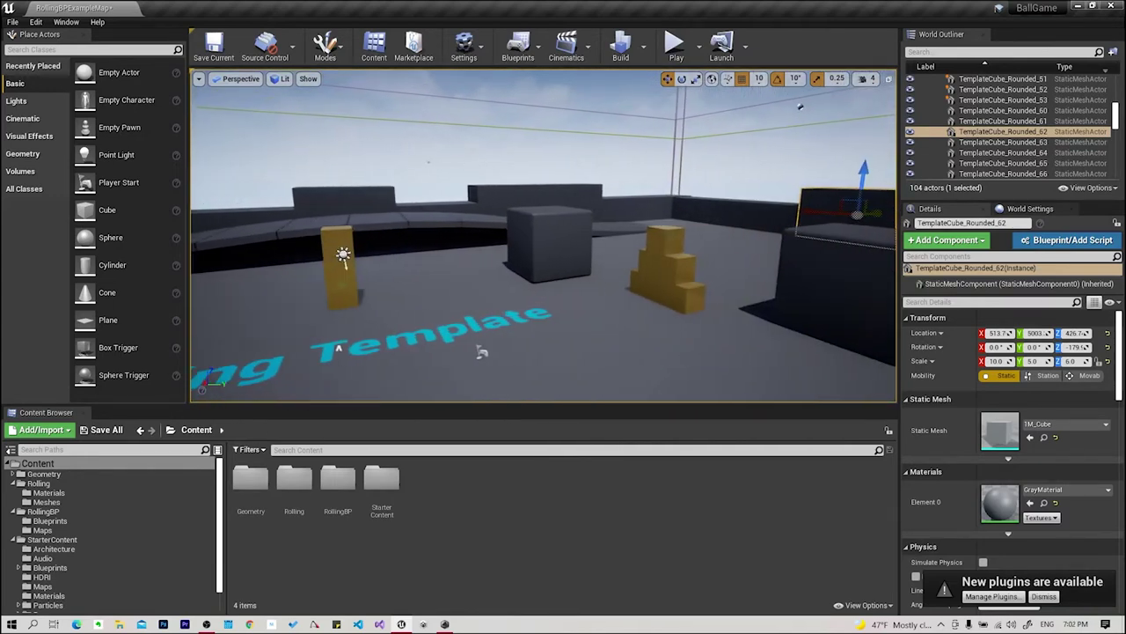
{"action": "right_click_drag", "start_coordinate": [473, 351], "coordinate": [472, 352]}
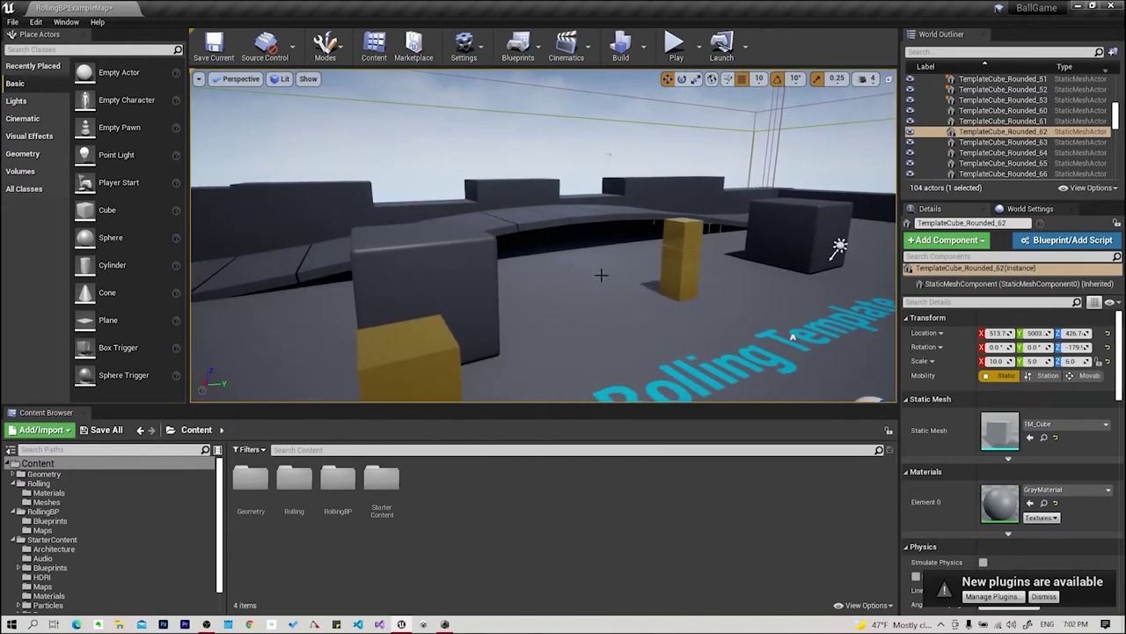
{"action": "right_click_drag", "start_coordinate": [601, 275], "coordinate": [604, 271]}
{"action": "left_click", "coordinate": [590, 191]}
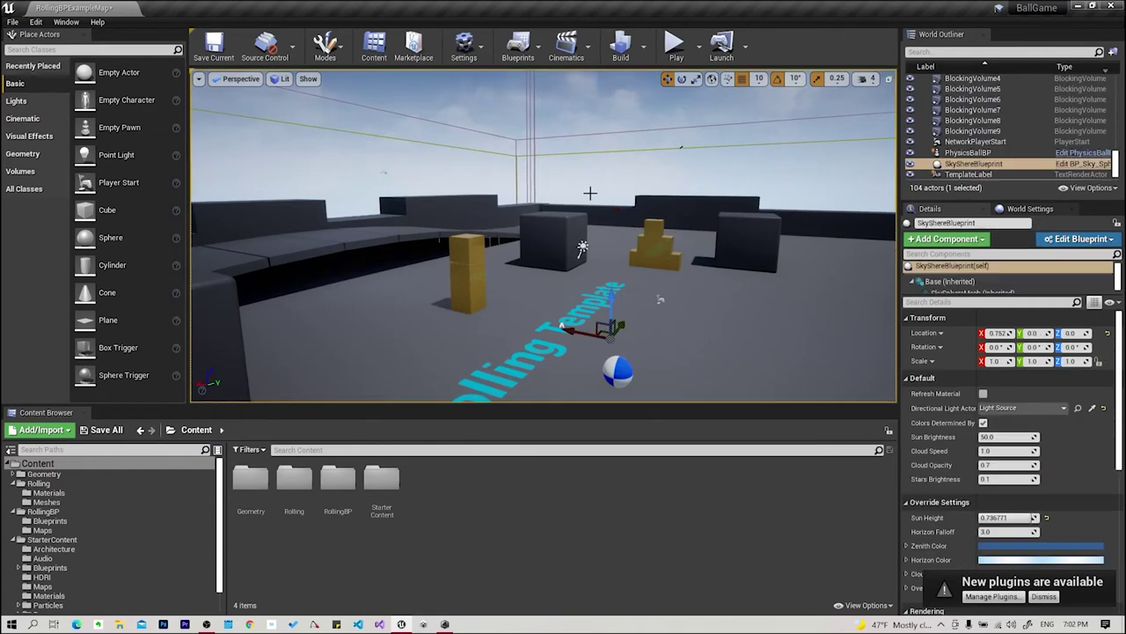
Clear the selection and fly close around the near wall, yellow pillar and ball.
{"action": "key", "text": "Escape"}
{"action": "mouse_move", "coordinate": [582, 248]}
{"action": "right_mouse_down"}
{"action": "mouse_move", "coordinate": [647, 244]}
{"action": "mouse_move", "coordinate": [626, 355]}
{"action": "mouse_move", "coordinate": [608, 284]}
{"action": "mouse_move", "coordinate": [773, 299]}
{"action": "mouse_move", "coordinate": [816, 362]}
{"action": "mouse_move", "coordinate": [809, 335]}
{"action": "mouse_move", "coordinate": [792, 325]}
{"action": "right_mouse_up"}
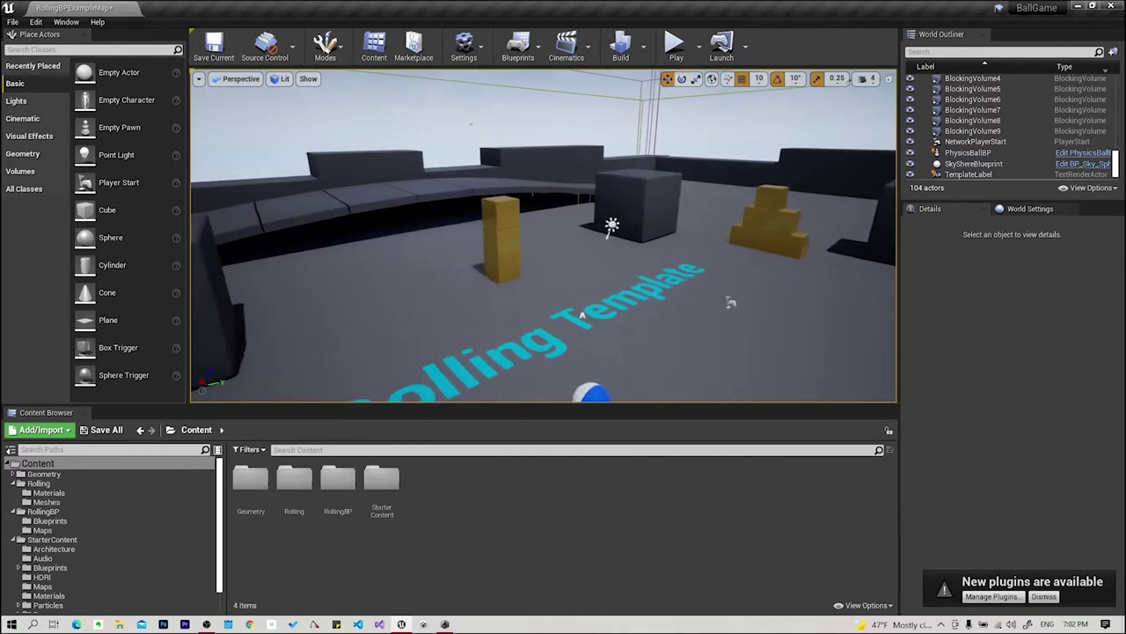
{"action": "right_click_drag", "start_coordinate": [717, 302], "coordinate": [892, 303]}
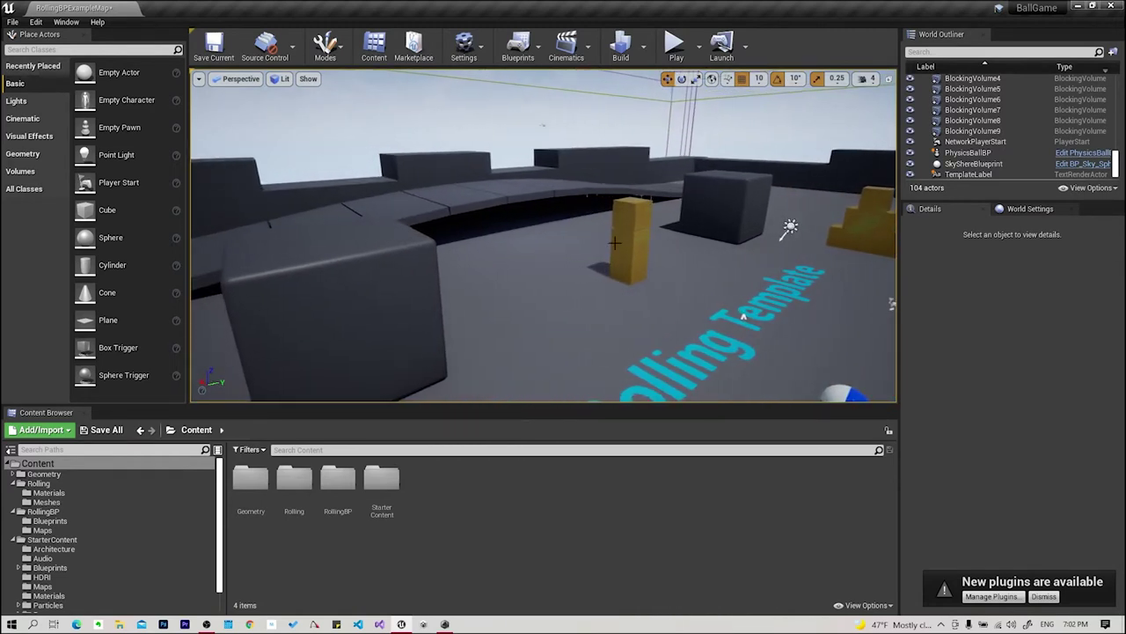
{"action": "right_click_drag", "start_coordinate": [891, 303], "coordinate": [891, 304]}
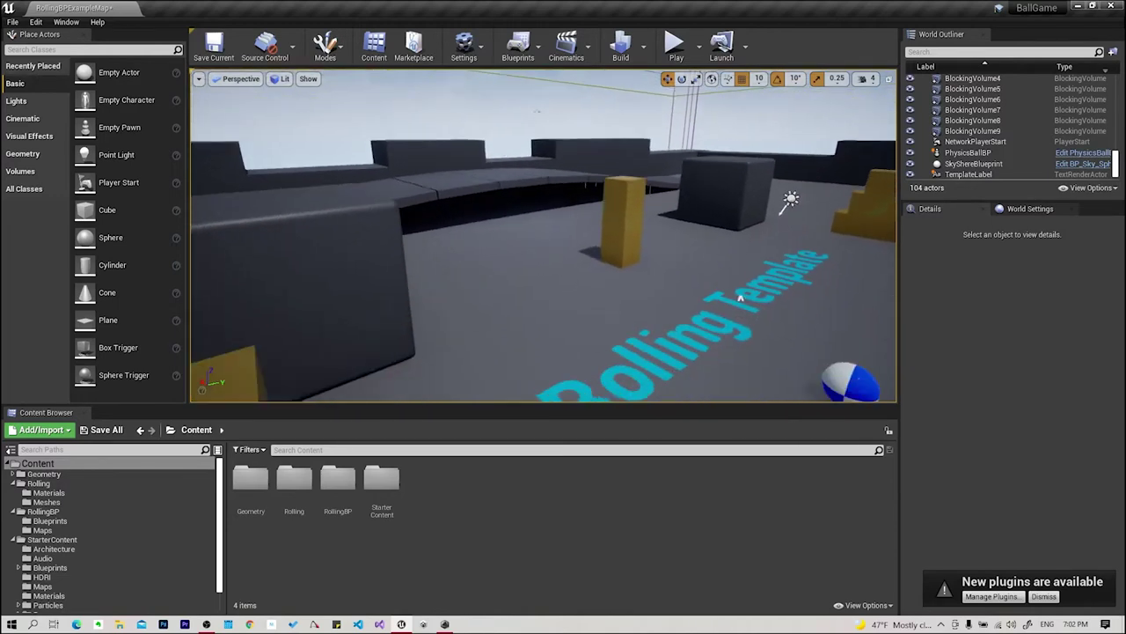
{"action": "right_click_drag", "start_coordinate": [643, 265], "coordinate": [643, 293]}
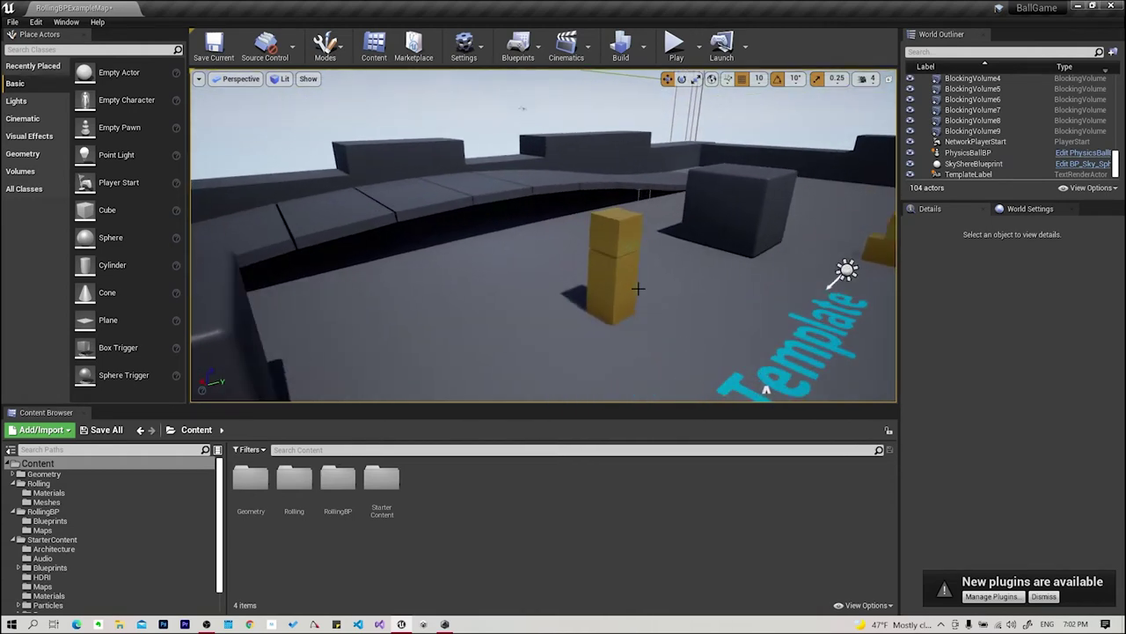
{"action": "mouse_move", "coordinate": [621, 322]}
{"action": "right_mouse_down"}
{"action": "mouse_move", "coordinate": [628, 333]}
{"action": "mouse_move", "coordinate": [584, 293]}
{"action": "right_mouse_up"}
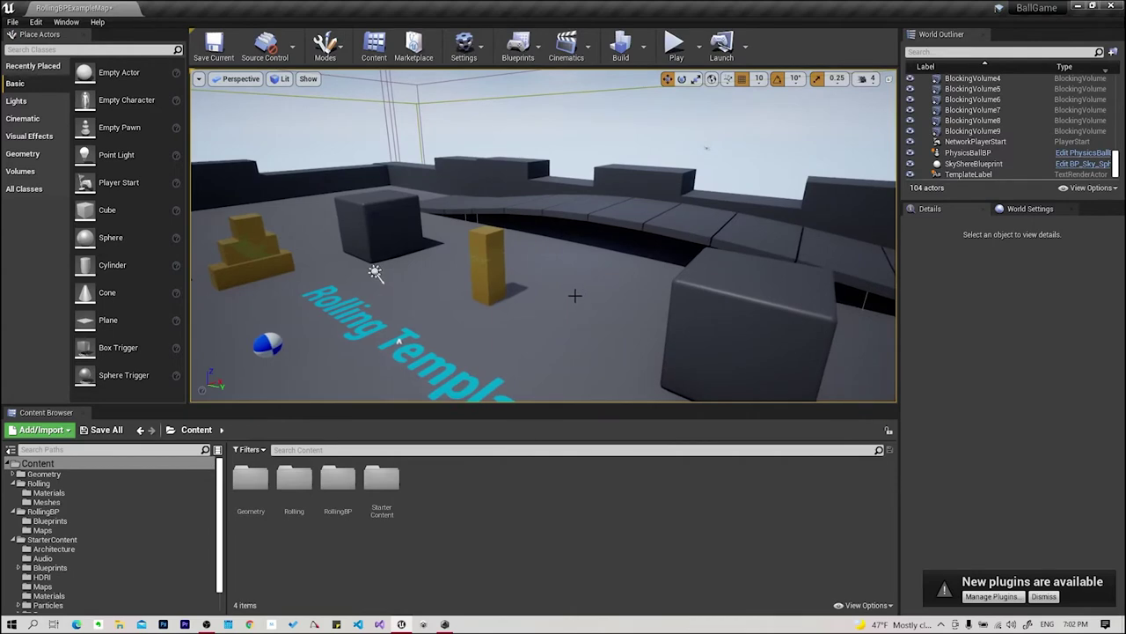
{"action": "mouse_move", "coordinate": [375, 272]}
{"action": "right_mouse_down"}
{"action": "mouse_move", "coordinate": [290, 282]}
{"action": "mouse_move", "coordinate": [308, 320]}
{"action": "right_mouse_up"}
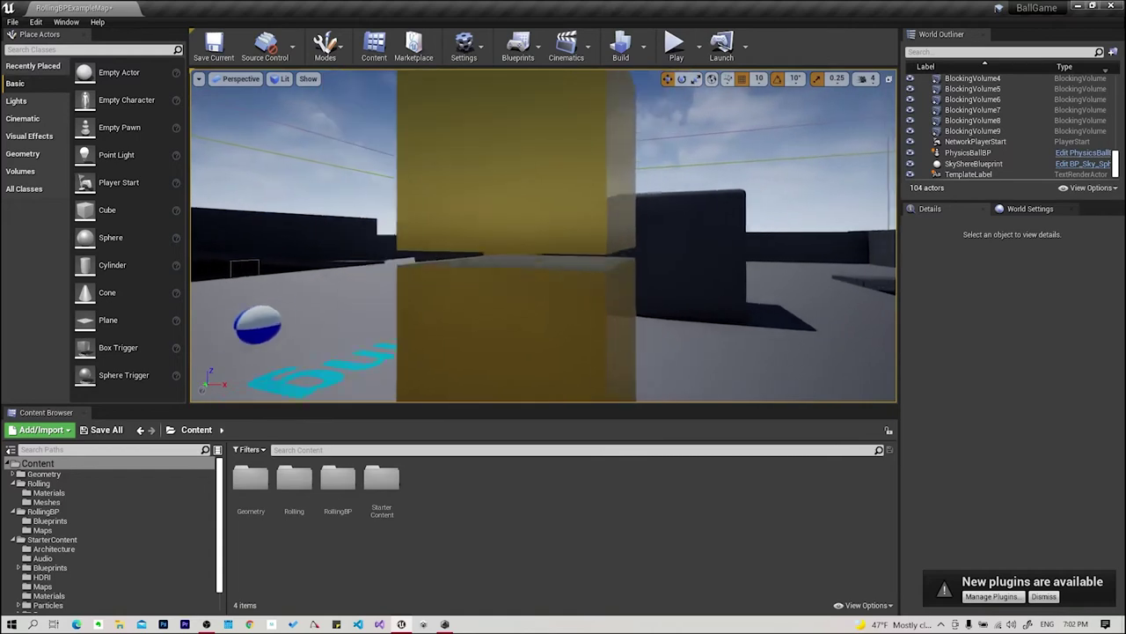
Rise to an overhead overview of the arena, close in on the text and ball, and start Play.
{"action": "right_click_drag", "start_coordinate": [576, 292], "coordinate": [575, 292]}
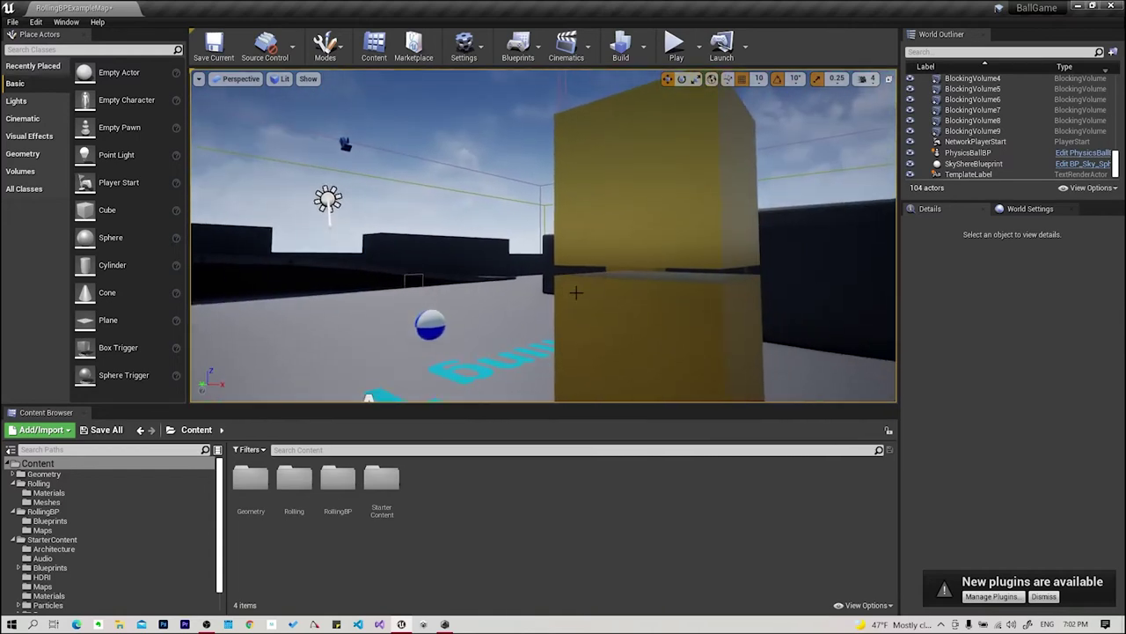
{"action": "right_click_drag", "start_coordinate": [727, 150], "coordinate": [586, 234]}
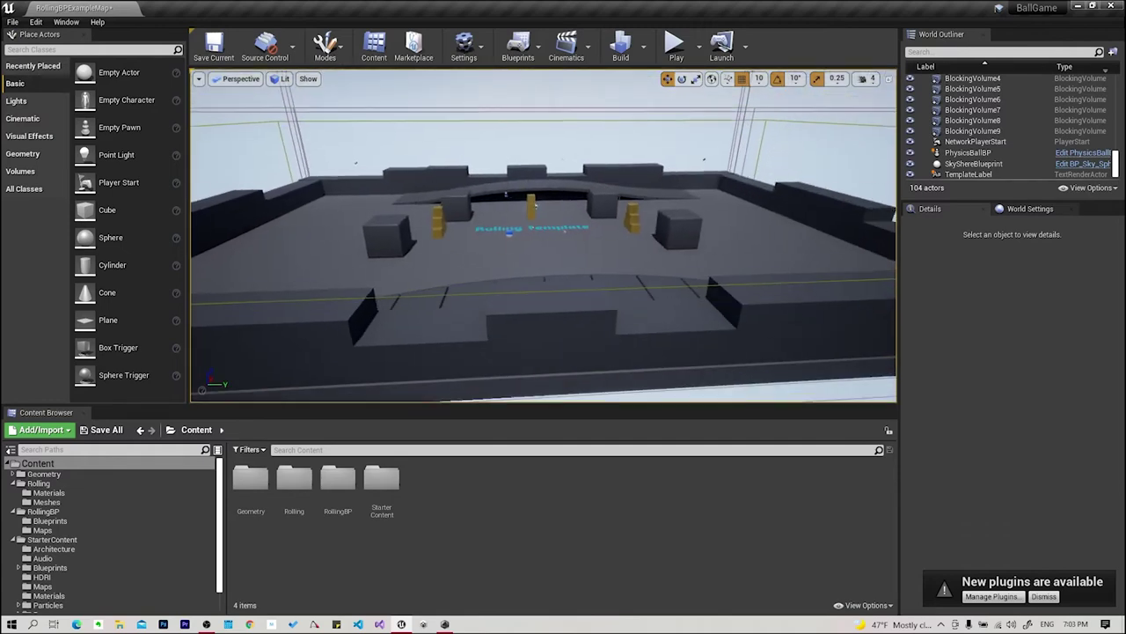
{"action": "right_click_drag", "start_coordinate": [577, 295], "coordinate": [578, 296]}
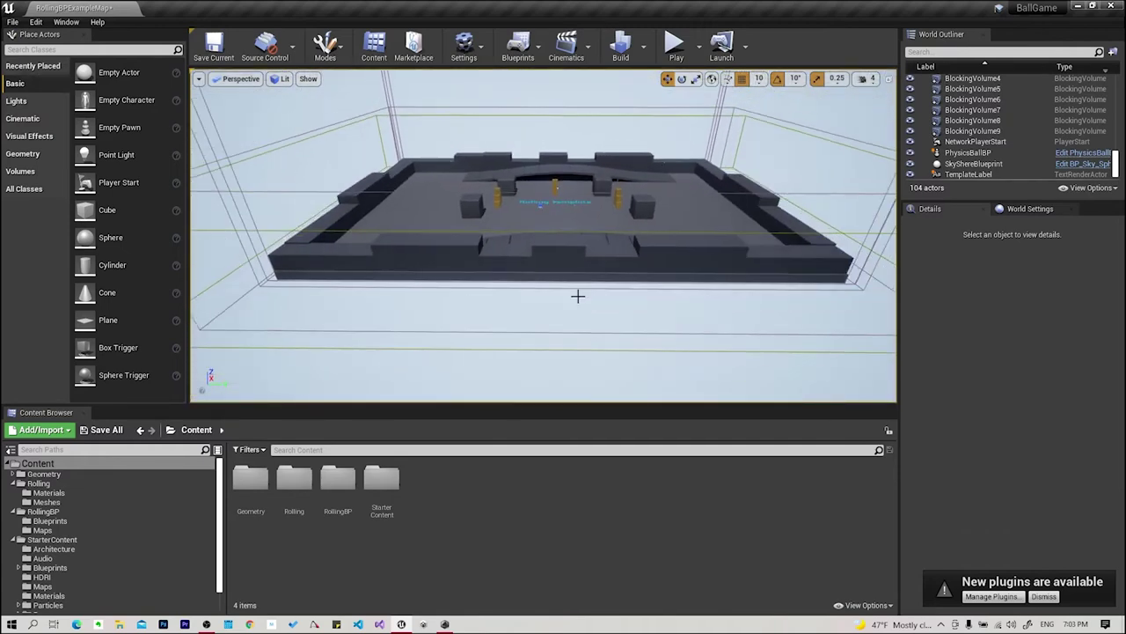
{"action": "right_click_drag", "start_coordinate": [578, 295], "coordinate": [578, 295]}
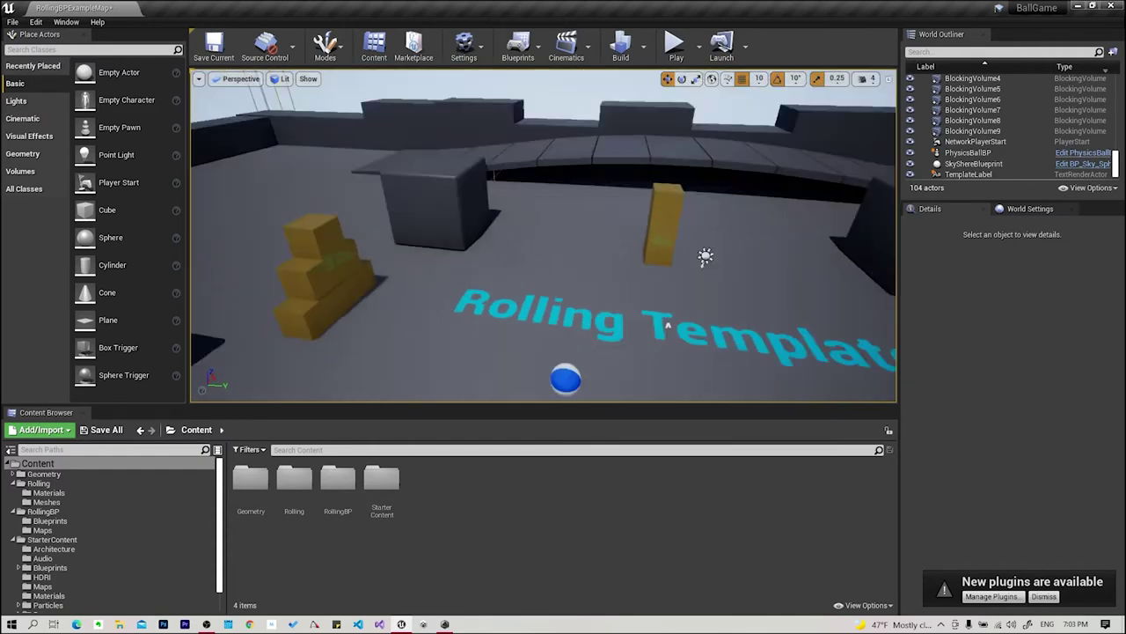
{"action": "left_click_drag", "start_coordinate": [650, 237], "coordinate": [651, 79]}
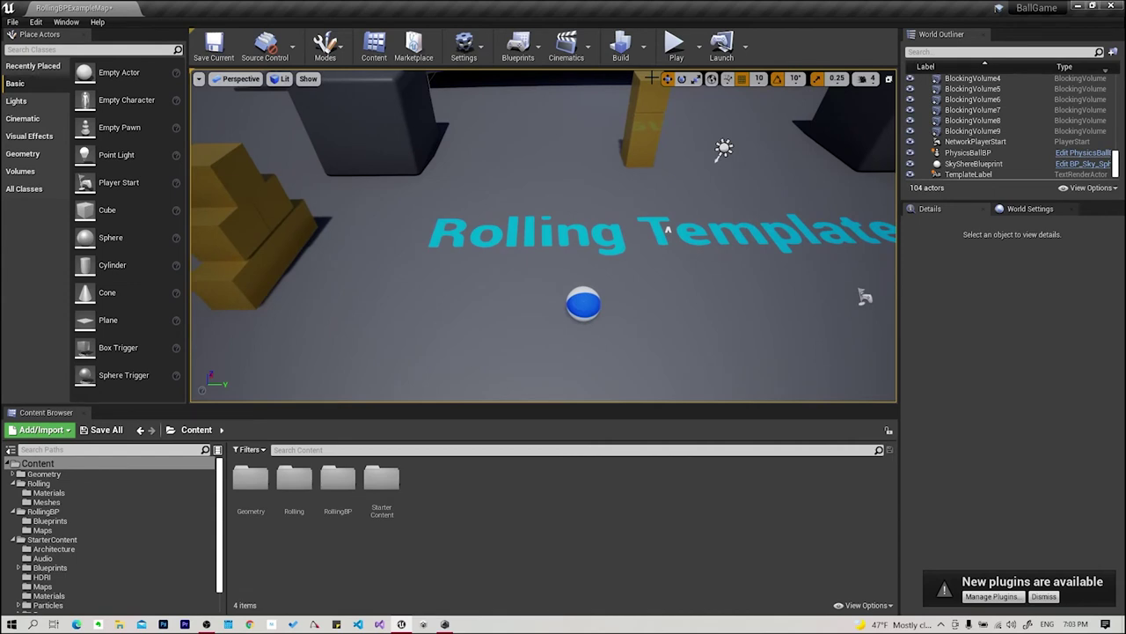
{"action": "left_click", "coordinate": [673, 46]}
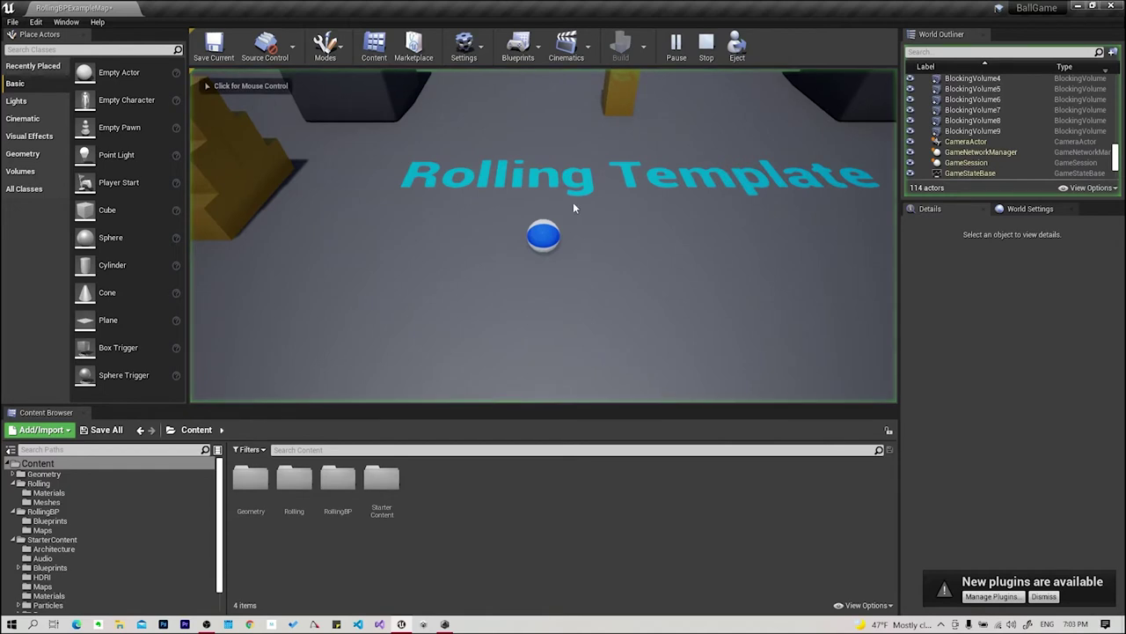
Roll the ball forward, left and then right around the arena.
{"action": "key", "text": "w"}
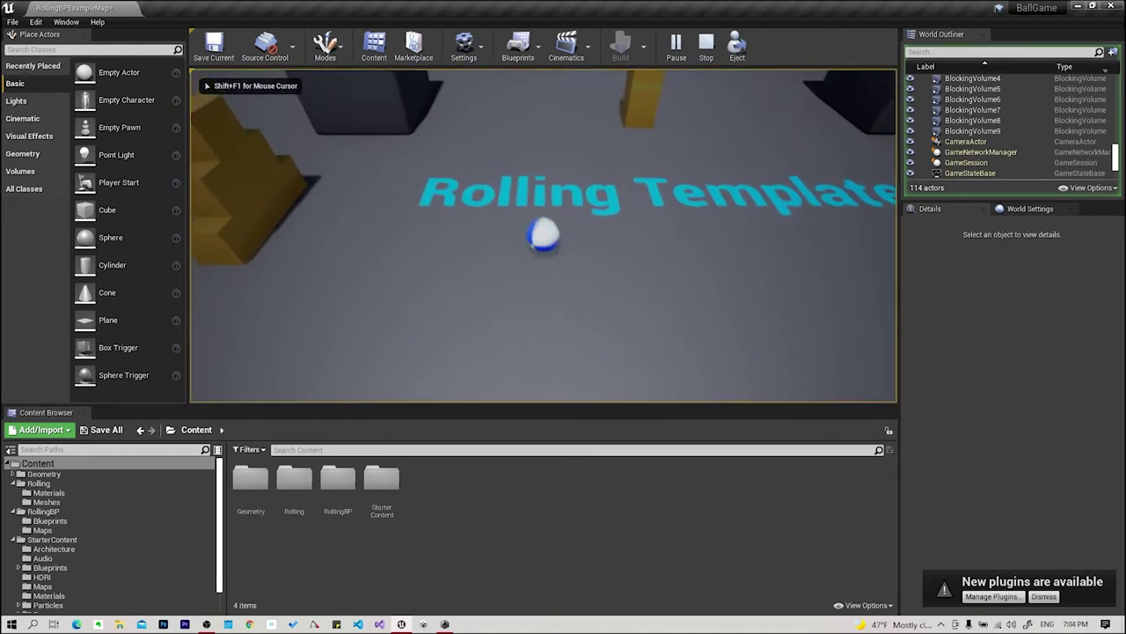
{"action": "key", "text": "a"}
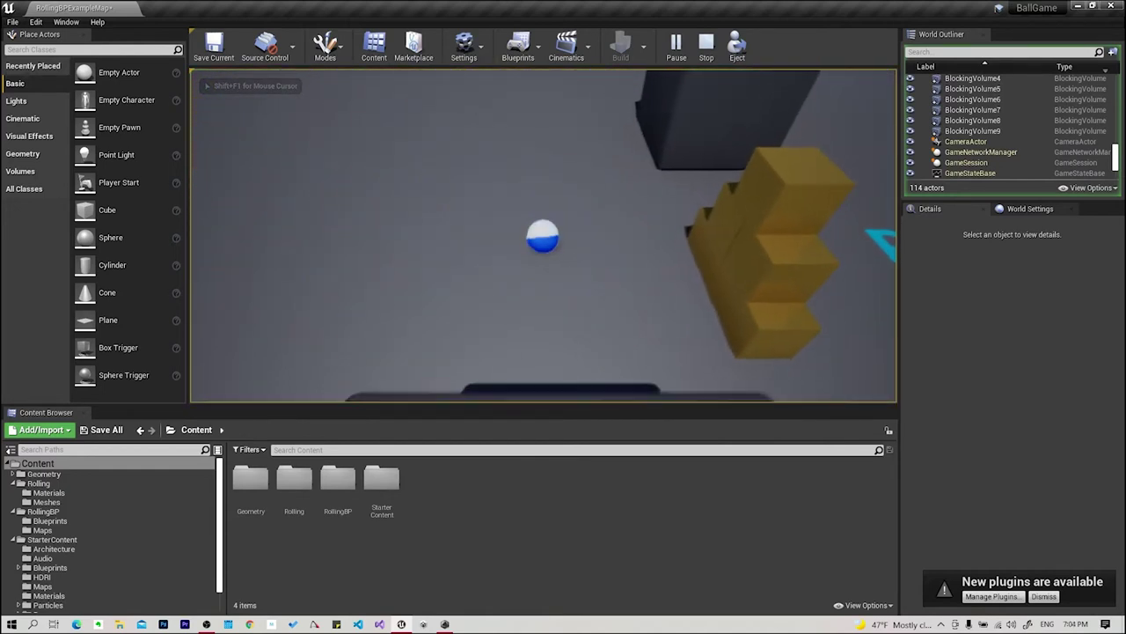
{"action": "key", "text": "d"}
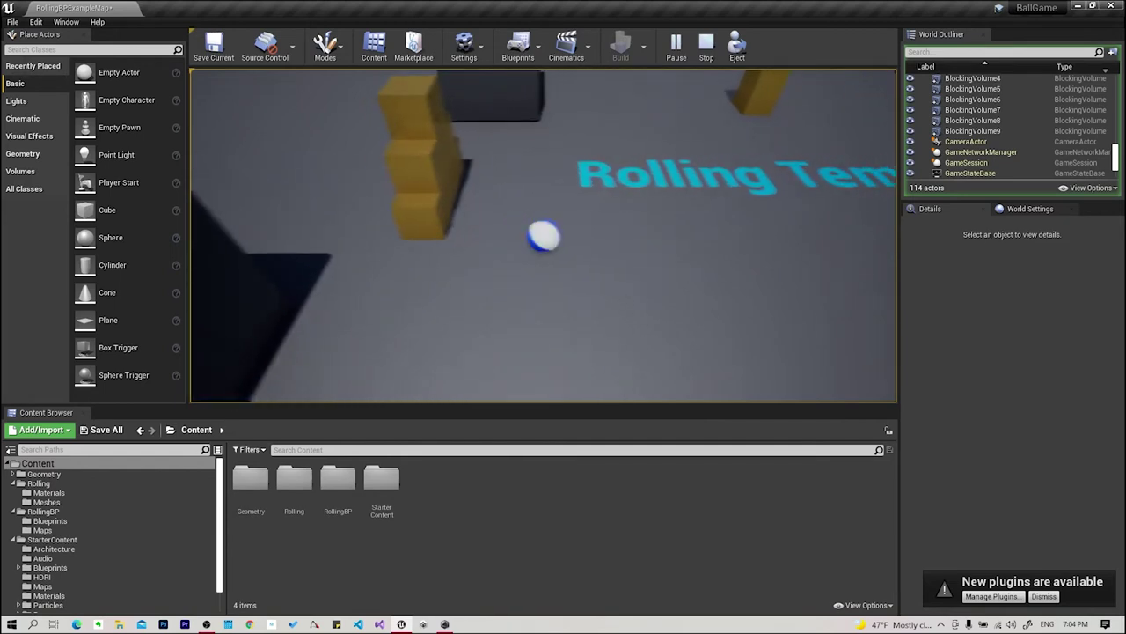
{"action": "key", "text": "d"}
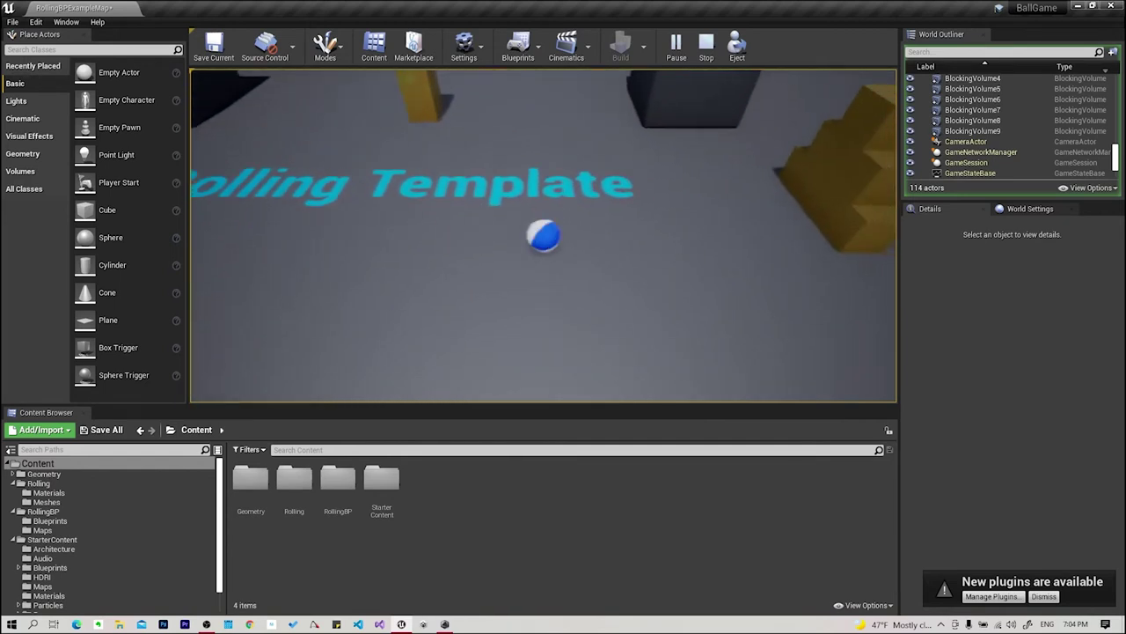
Free the mouse, inspect EditorCube23's properties in the World Outliner, then return and stop the play-test.
{"action": "key", "text": "shift+F1"}
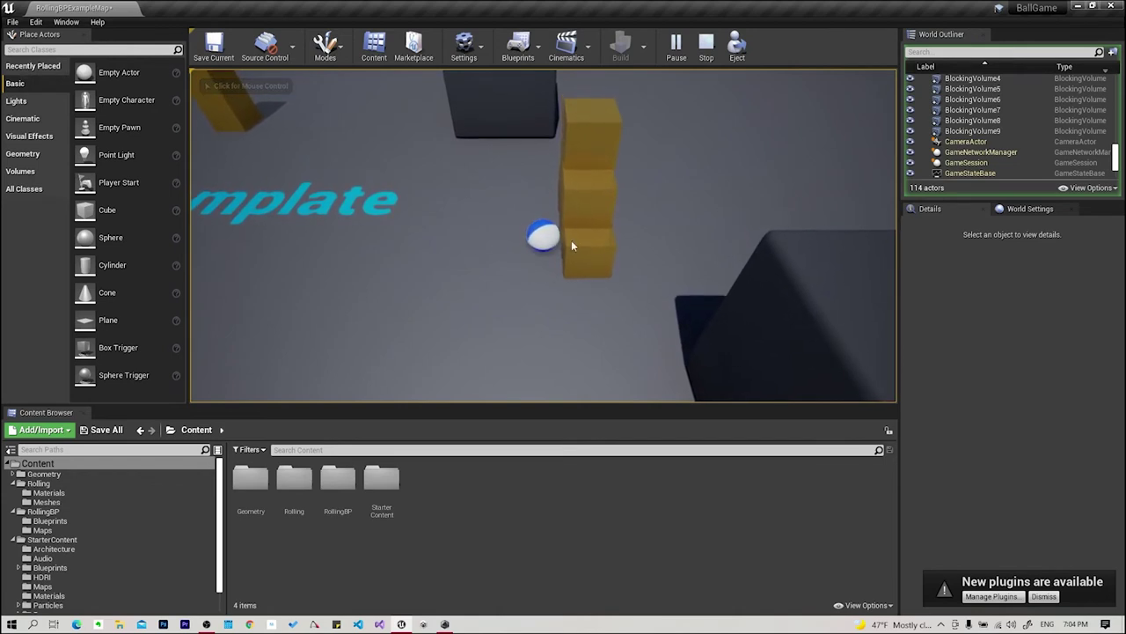
{"action": "scroll", "coordinate": [983, 124], "scroll_direction": "up", "scroll_amount": 2}
{"action": "left_click", "coordinate": [949, 95]}
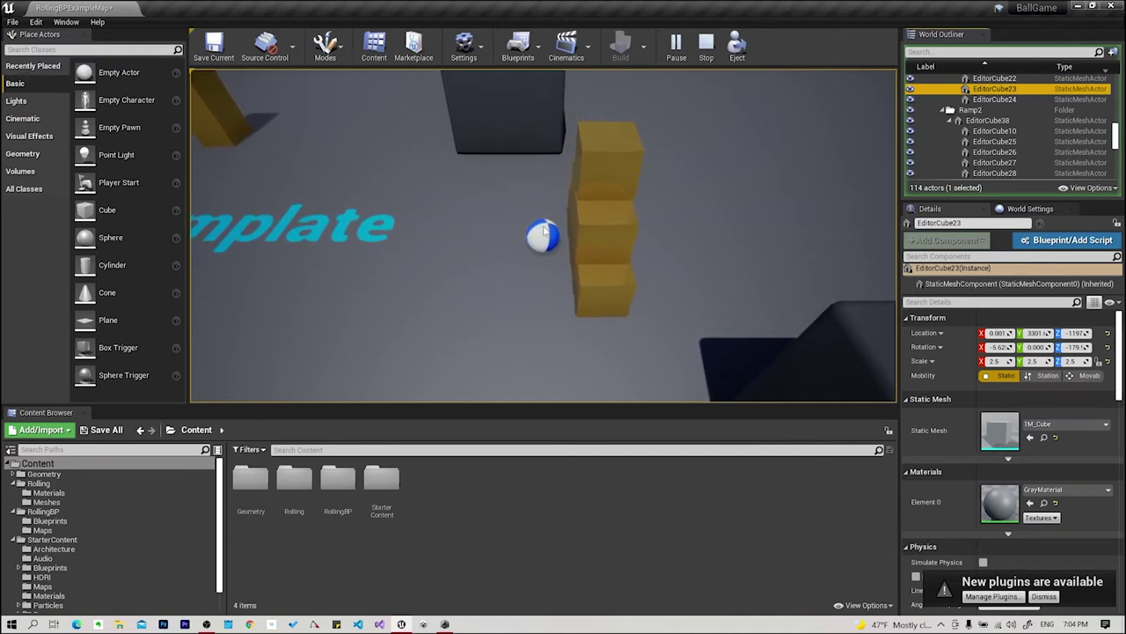
{"action": "left_click", "coordinate": [462, 124]}
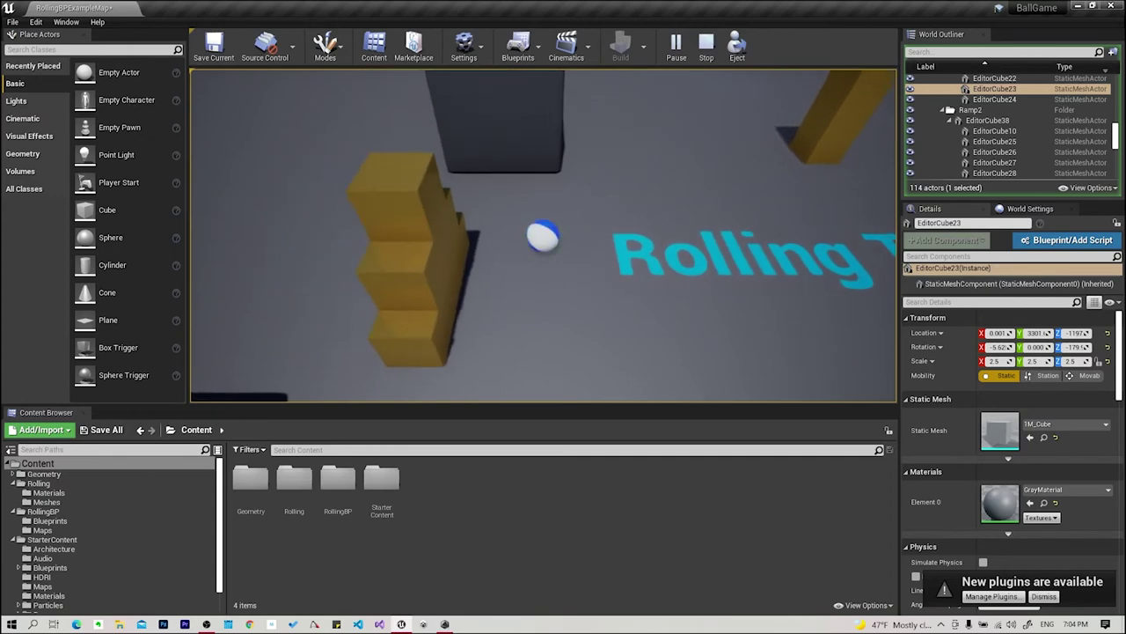
{"action": "key", "text": "Escape"}
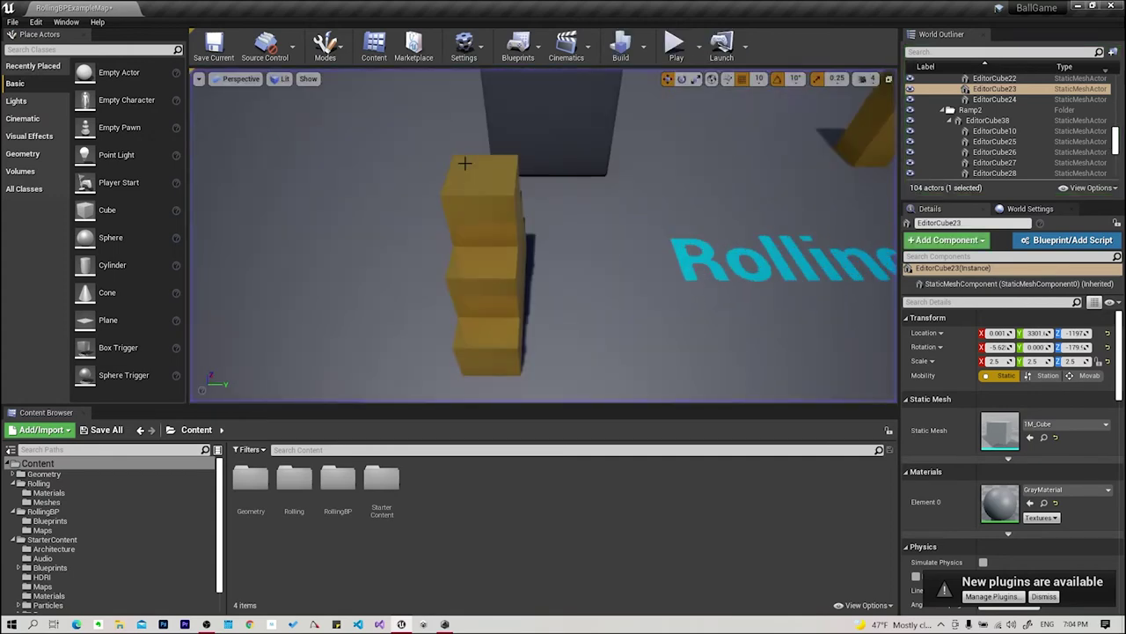
Fly to the ball and stair blocks, selecting the tall yellow block and then the SkySphereBlueprint.
{"action": "mouse_move", "coordinate": [661, 110]}
{"action": "right_mouse_down"}
{"action": "mouse_move", "coordinate": [795, 341]}
{"action": "mouse_move", "coordinate": [703, 226]}
{"action": "mouse_move", "coordinate": [567, 230]}
{"action": "right_mouse_up"}
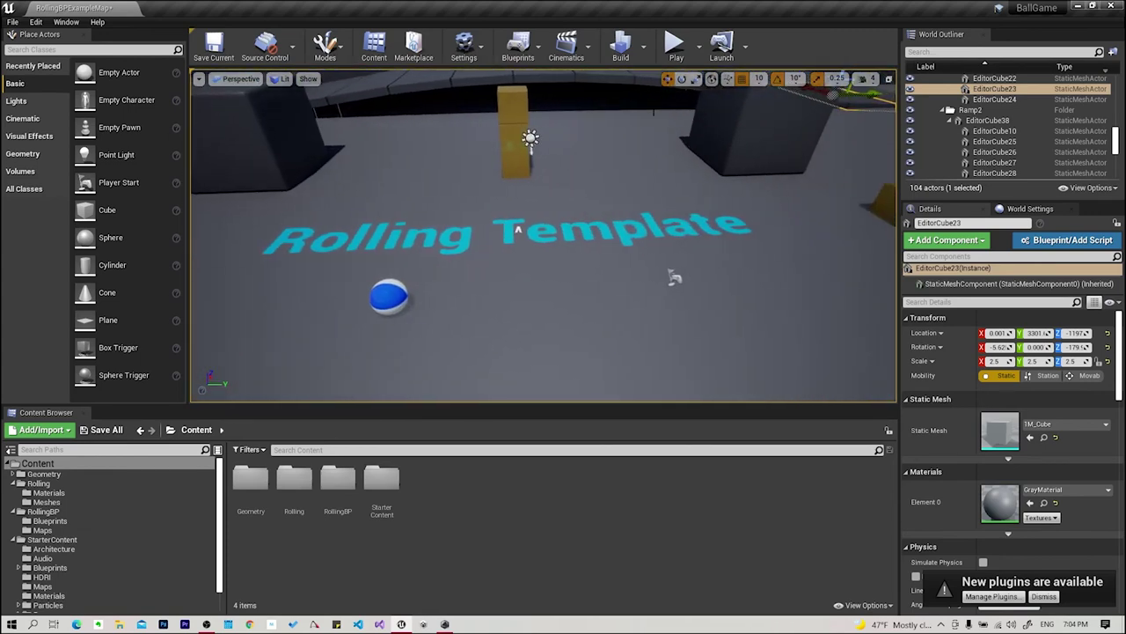
{"action": "right_click_drag", "start_coordinate": [674, 278], "coordinate": [611, 263]}
{"action": "left_click", "coordinate": [611, 263]}
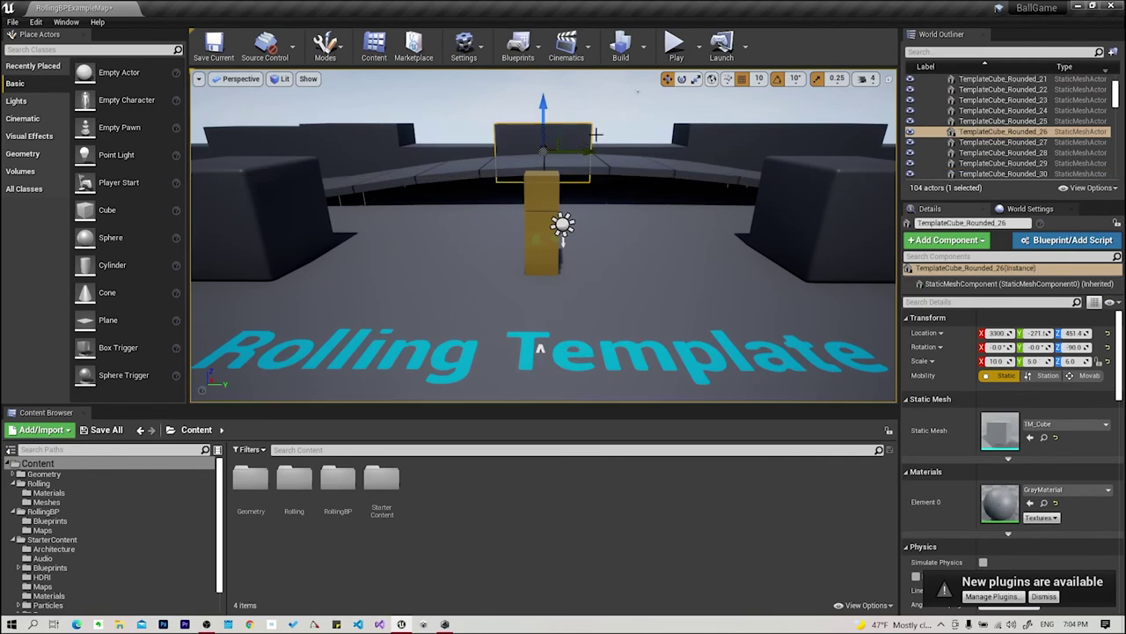
{"action": "left_click", "coordinate": [562, 225]}
Orbit around the arena floor and yellow block stack, pull back to the whole level, and start Play again.
{"action": "right_click_drag", "start_coordinate": [562, 224], "coordinate": [500, 187]}
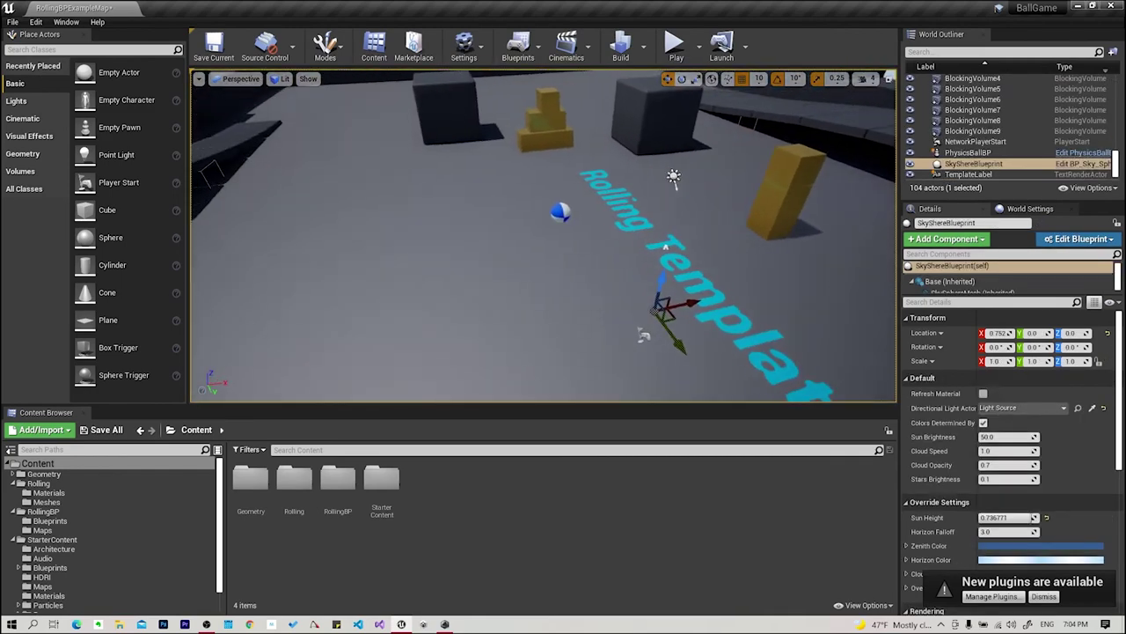
{"action": "right_click_drag", "start_coordinate": [419, 256], "coordinate": [419, 255]}
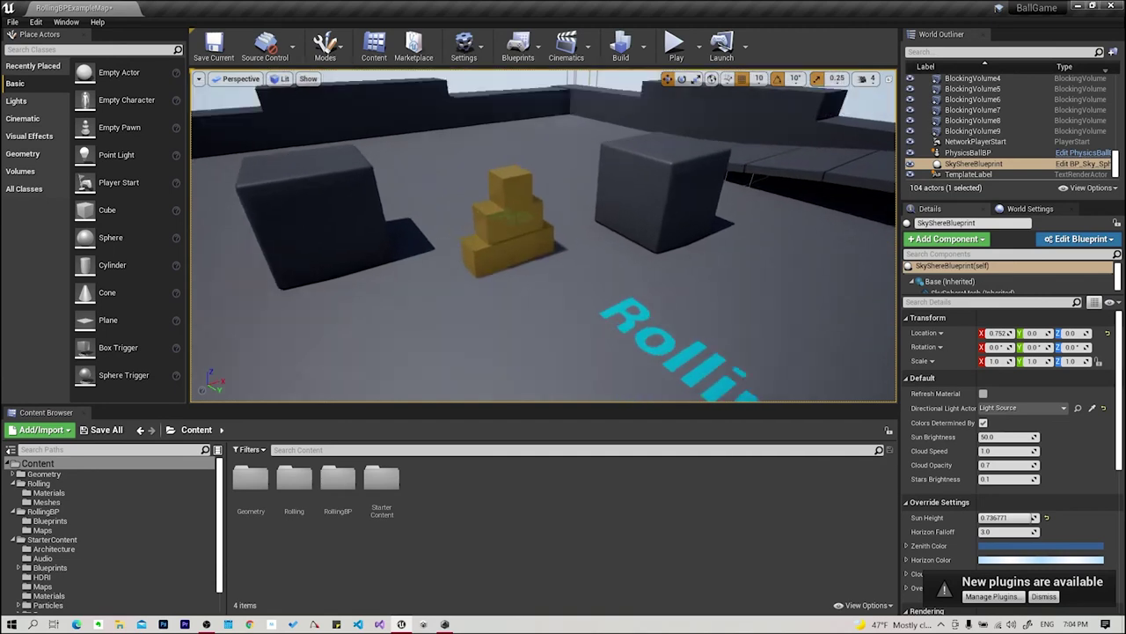
{"action": "right_click_drag", "start_coordinate": [574, 249], "coordinate": [573, 249]}
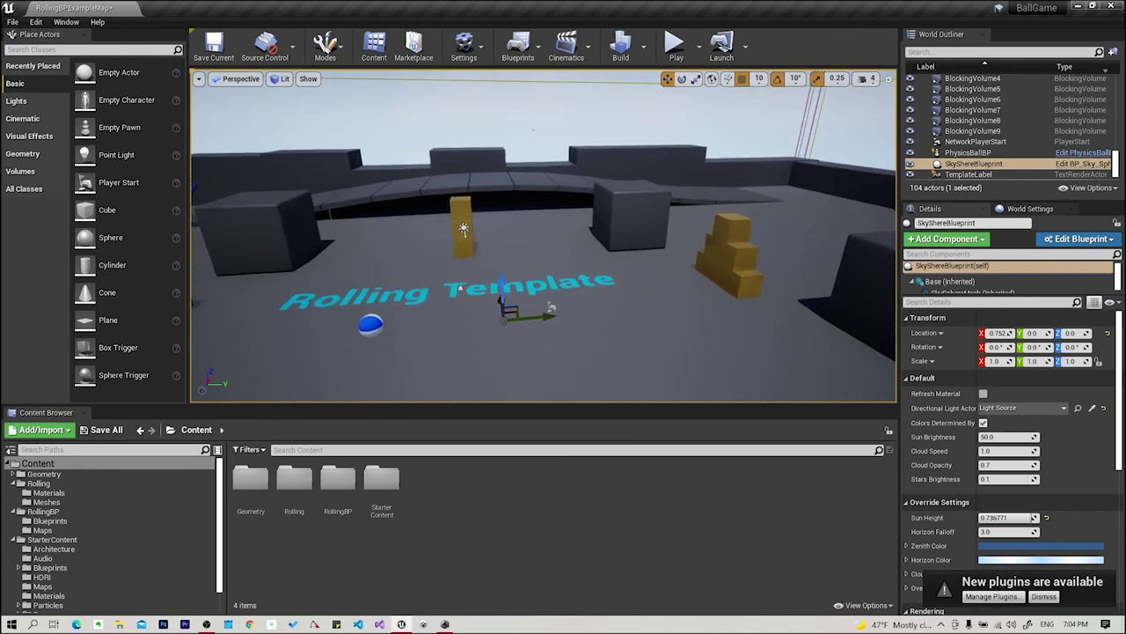
{"action": "right_click_drag", "start_coordinate": [561, 218], "coordinate": [884, 185]}
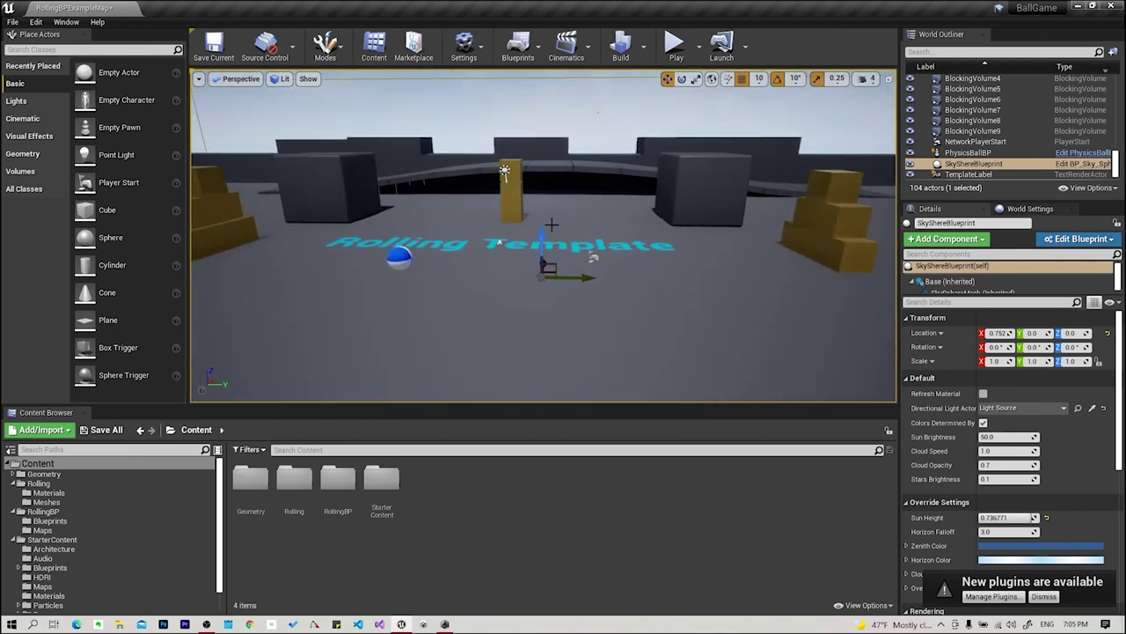
{"action": "right_click_drag", "start_coordinate": [632, 95], "coordinate": [632, 95]}
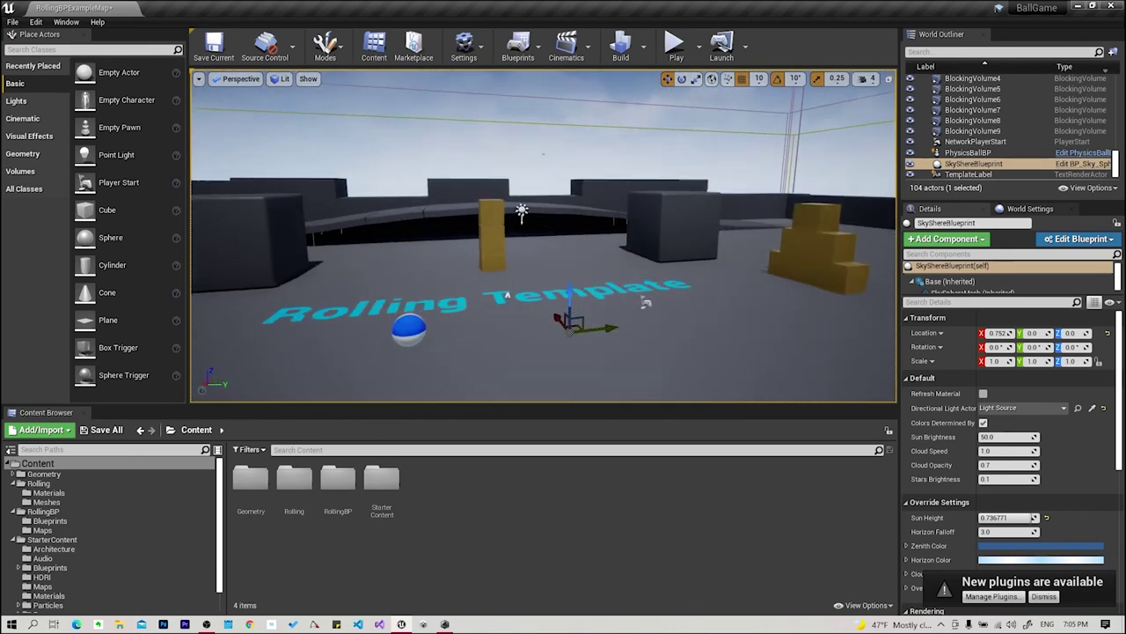
{"action": "left_click", "coordinate": [676, 46]}
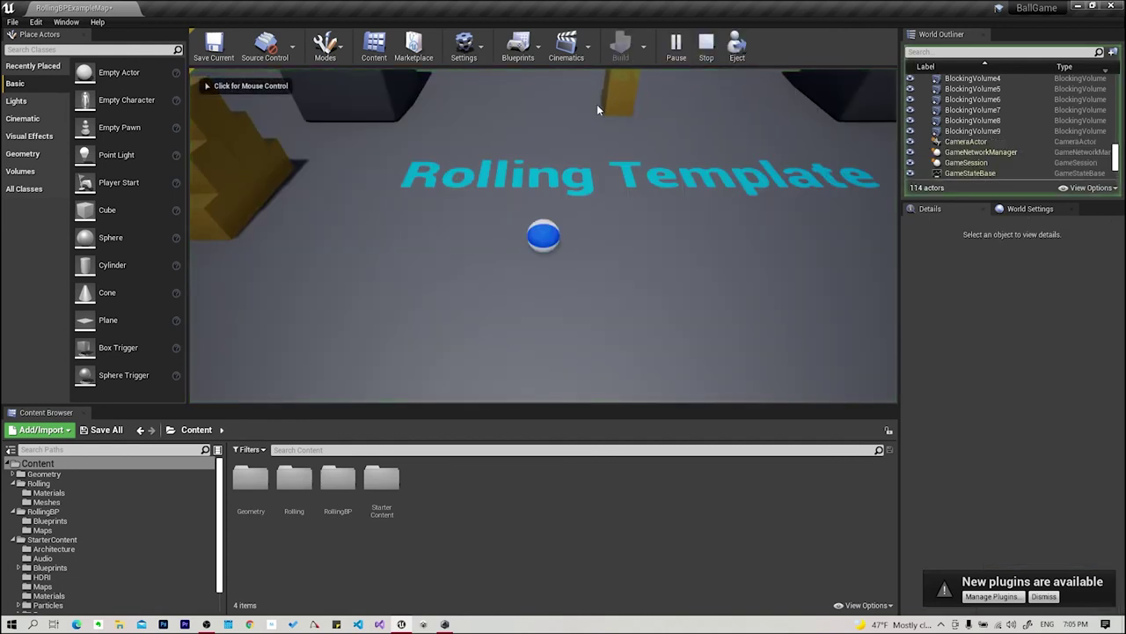
Roll the ball forward past the 'Rolling Template' text, freeing and recapturing the mouse midway.
{"action": "left_click", "coordinate": [578, 235]}
{"action": "key", "text": "w"}
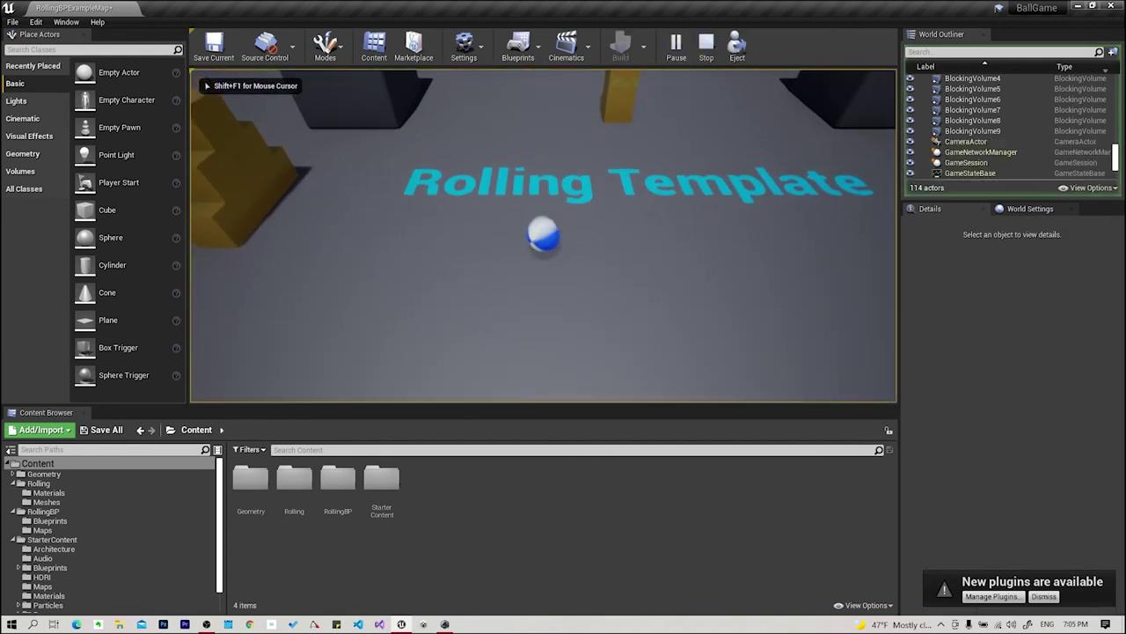
{"action": "key", "text": "shift+F1"}
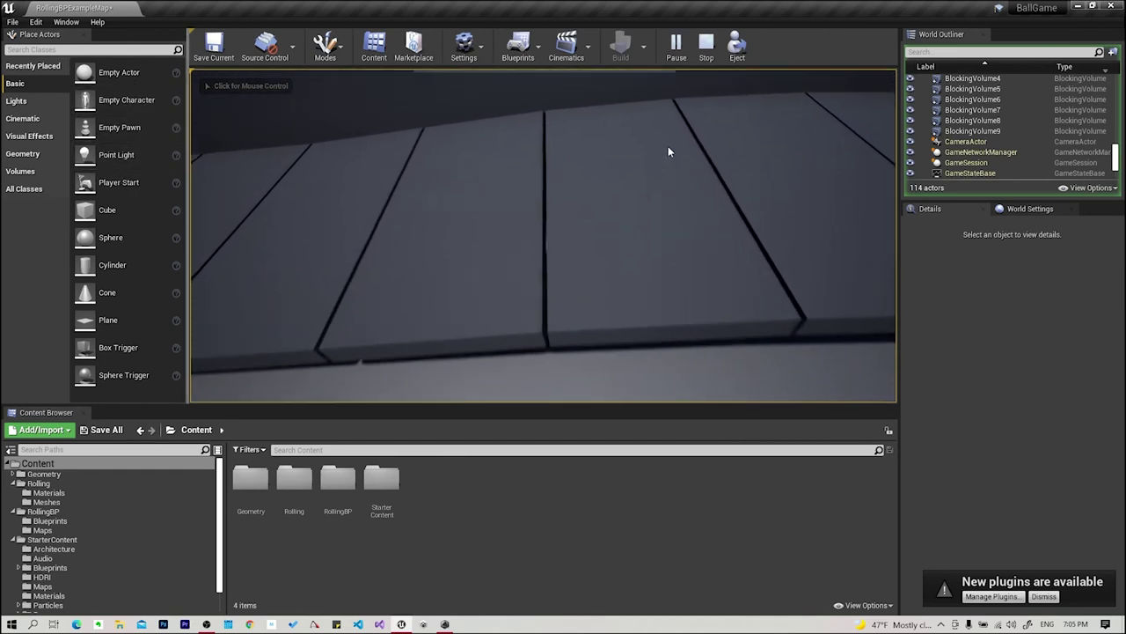
{"action": "left_click", "coordinate": [643, 156]}
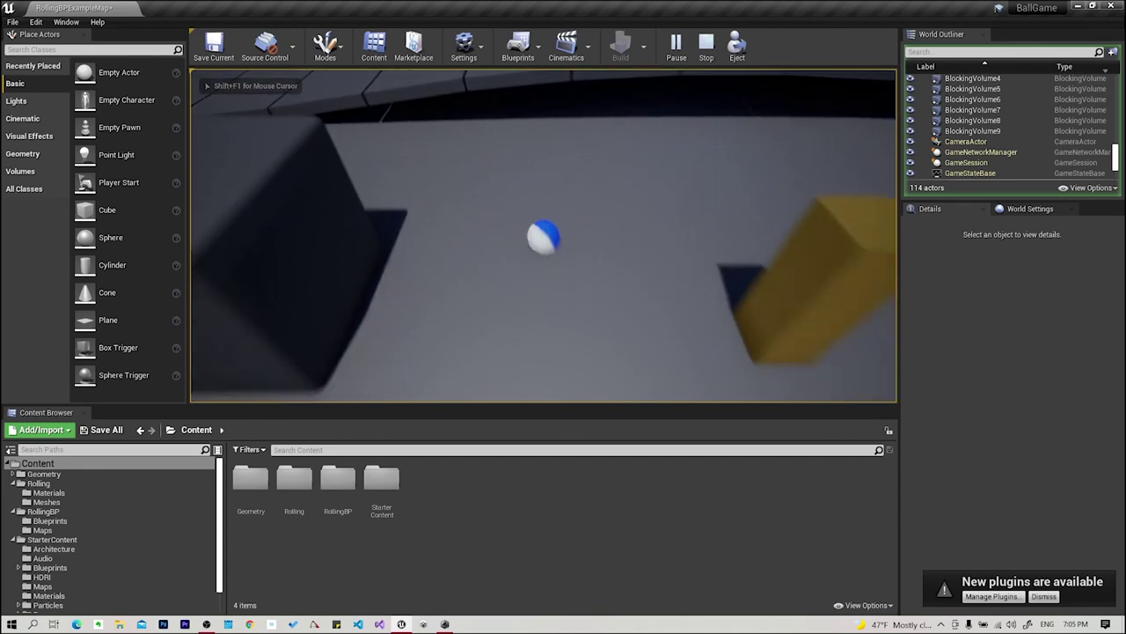
{"action": "key", "text": "w"}
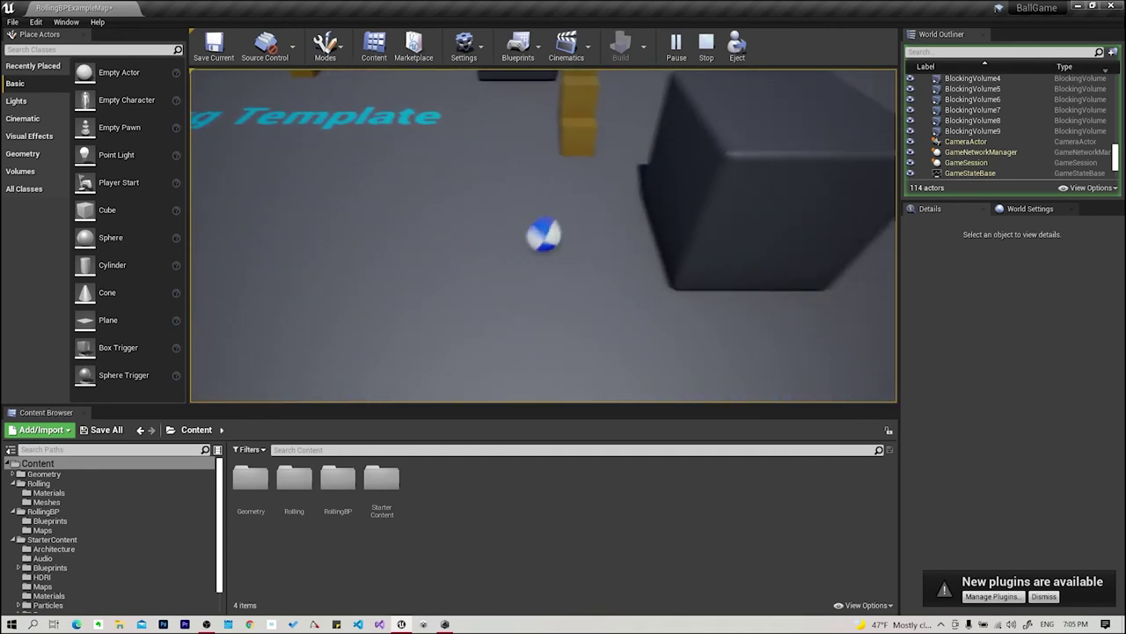